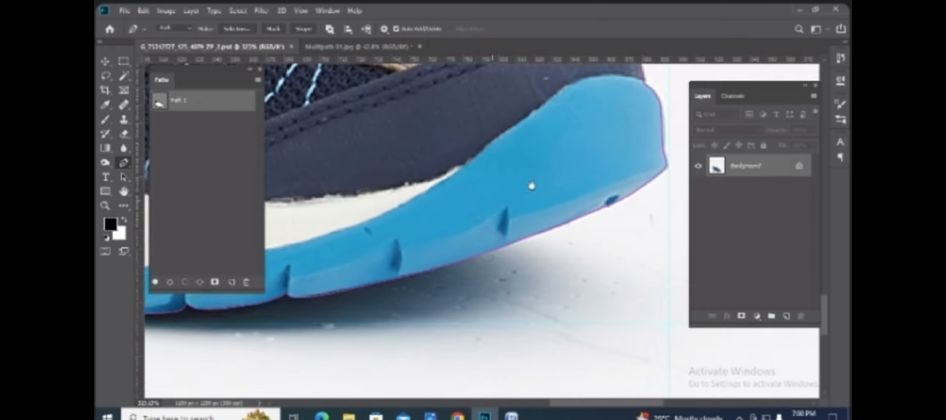
Step: Examine the shoe's clipping path edge and the dust specks in the shadow beneath the blue sole
scroll(396, 309, up, 3)
scroll(525, 252, up, 1)
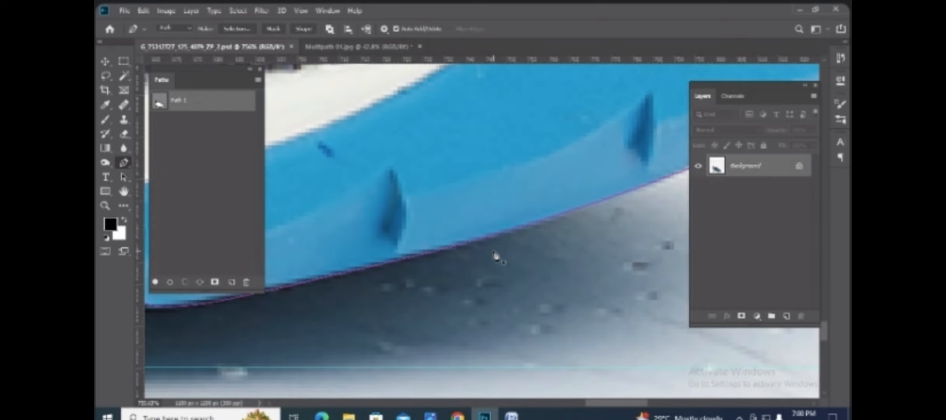
drag(416, 275, 582, 260)
drag(329, 302, 612, 283)
drag(333, 283, 650, 278)
drag(378, 279, 564, 365)
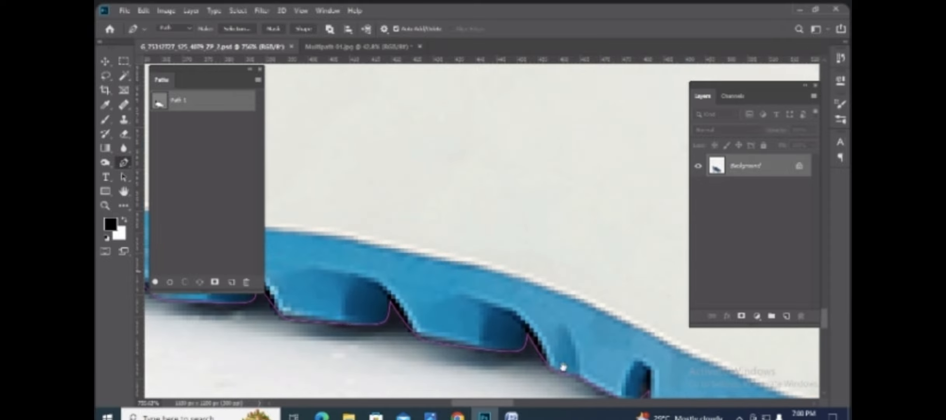
scroll(339, 296, down, 3)
scroll(339, 298, down, 3)
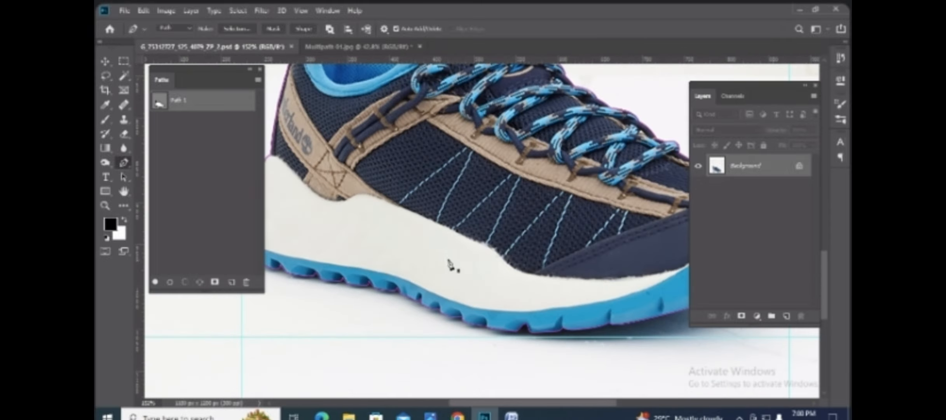
scroll(512, 265, up, 2)
drag(513, 264, 226, 243)
scroll(577, 307, up, 3)
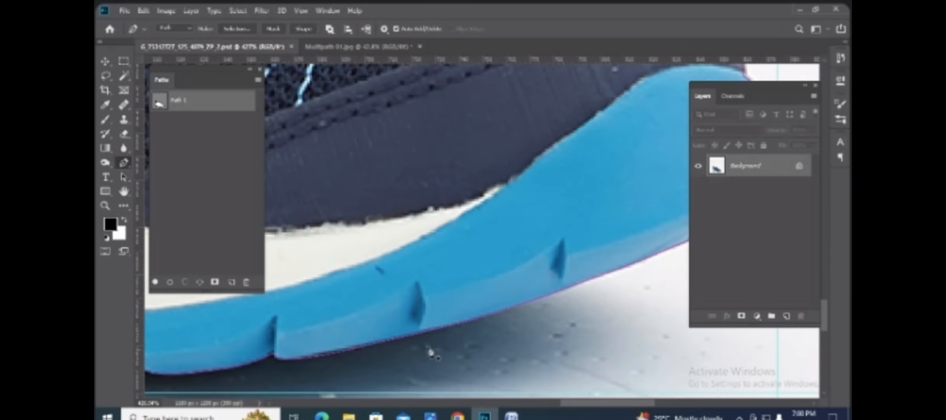
scroll(528, 288, down, 3)
scroll(598, 312, up, 4)
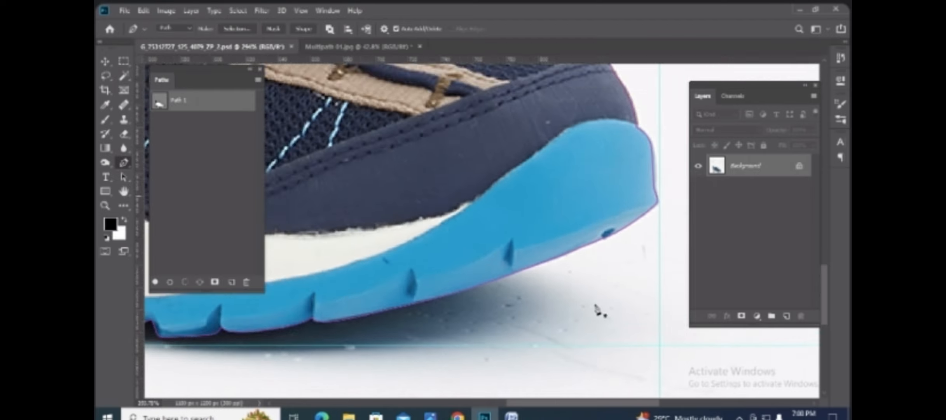
scroll(472, 326, down, 4)
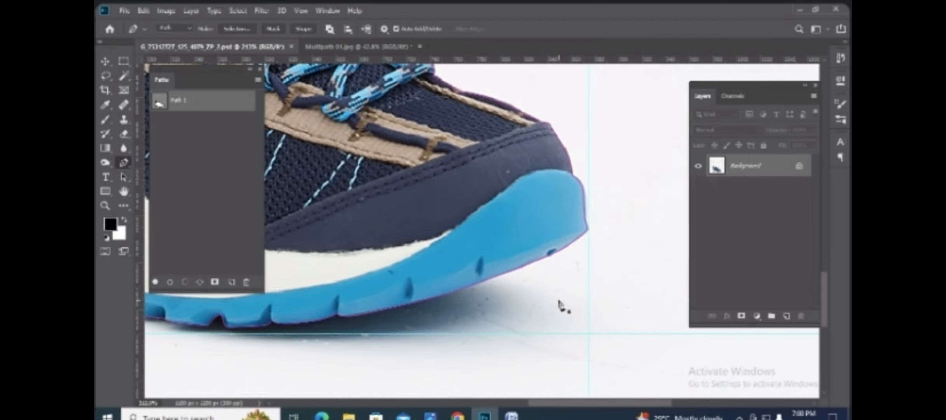
scroll(560, 306, up, 1)
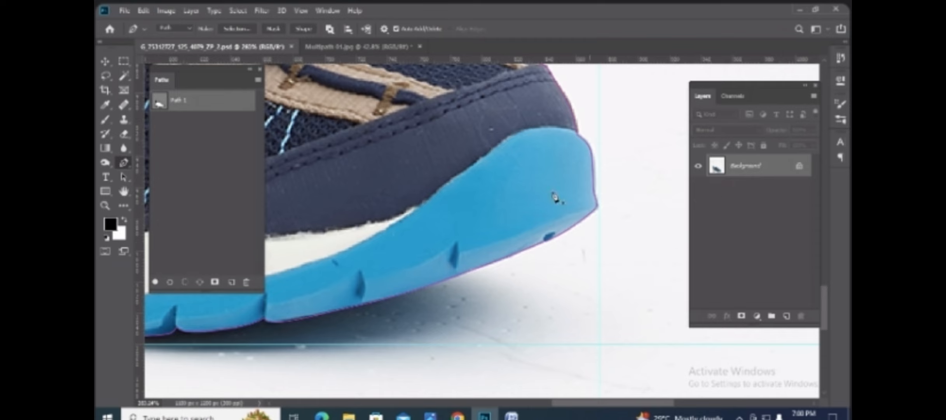
Step: Deselect the shoe path and duplicate the background layer, then duplicate that copy as well
click(218, 182)
key(ctrl+j)
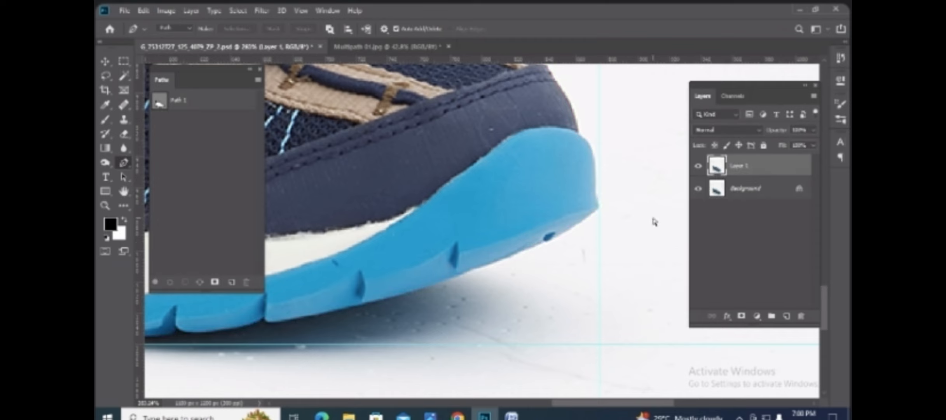
key(ctrl+j)
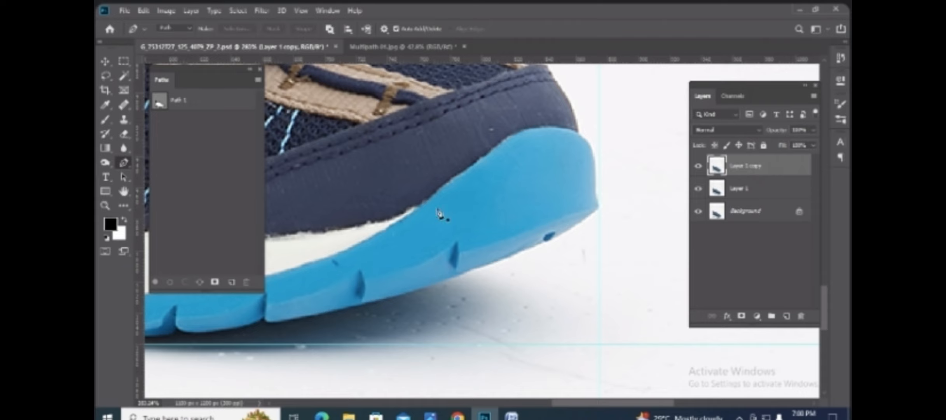
scroll(439, 213, up, 5)
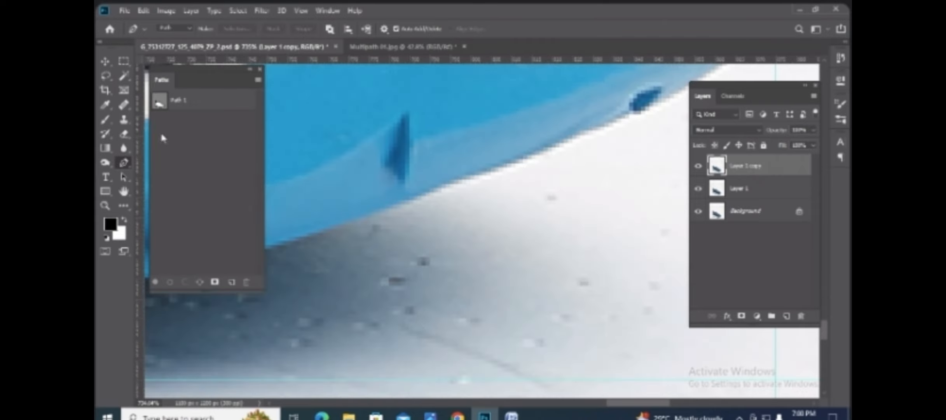
click(124, 105)
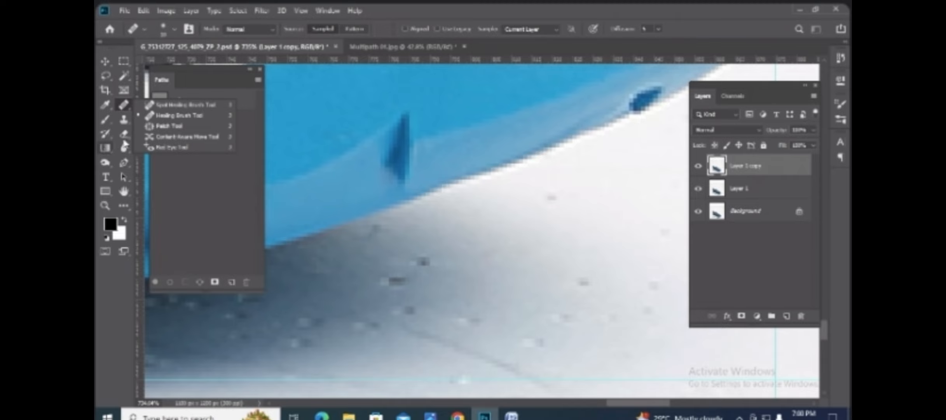
click(123, 119)
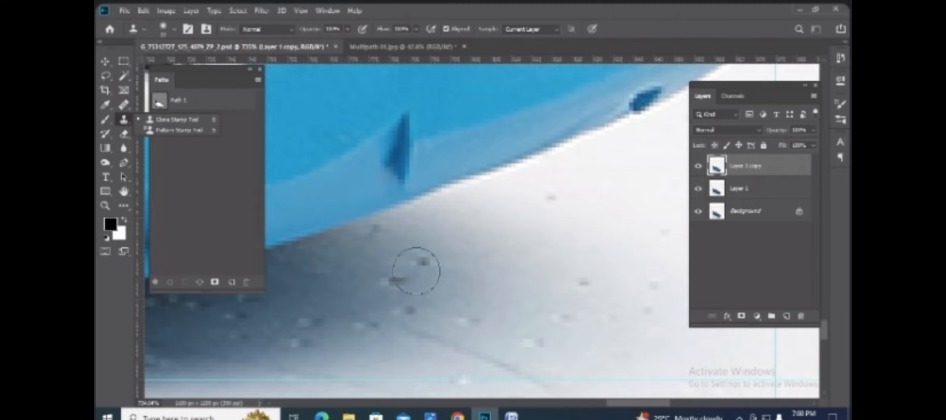
scroll(526, 291, down, 3)
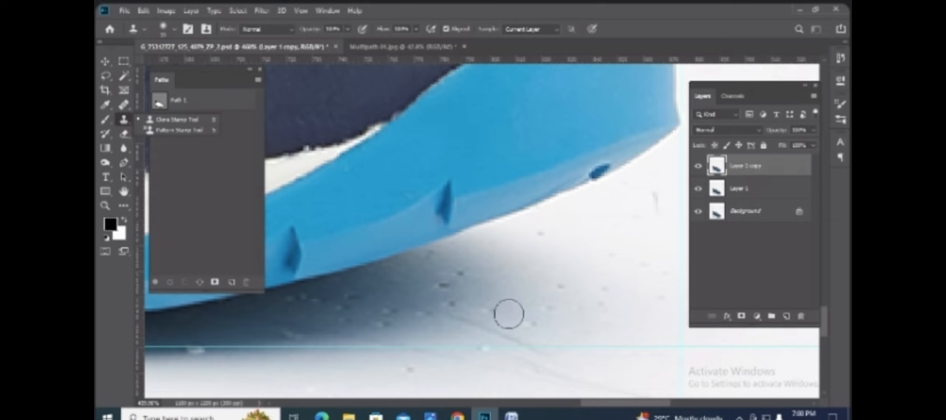
scroll(533, 300, down, 2)
scroll(436, 298, up, 3)
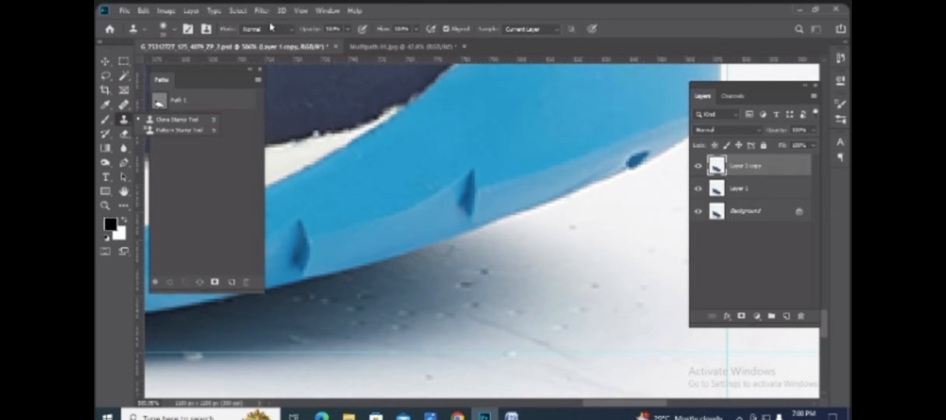
Step: Apply the Dust & Scratches filter to the uppermost layer with a radius of 11 pixels and a threshold of 2 levels
click(262, 12)
mouse_move(304, 137)
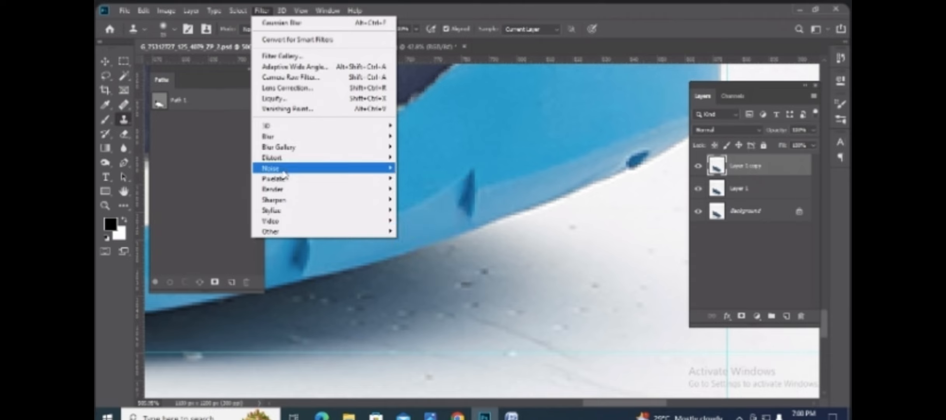
mouse_move(359, 171)
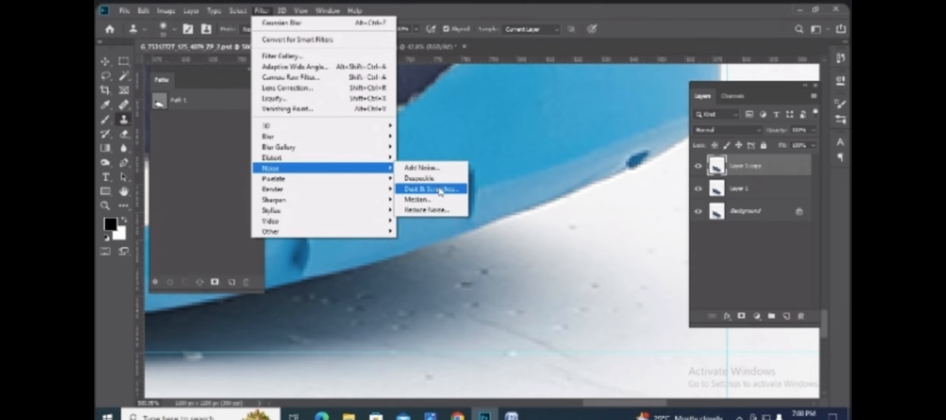
click(440, 190)
drag(474, 61, 632, 50)
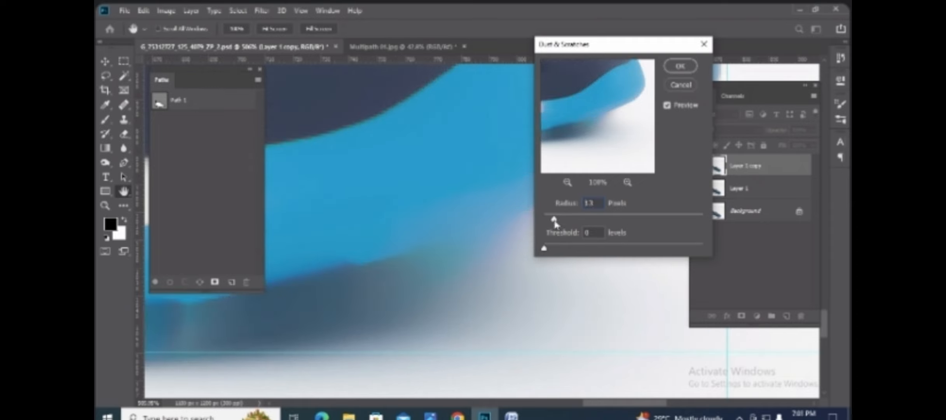
drag(554, 221, 553, 221)
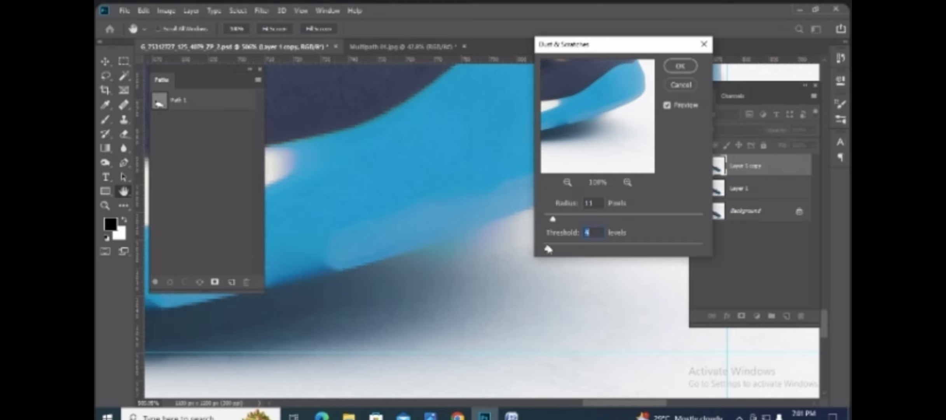
drag(549, 249, 548, 249)
click(681, 67)
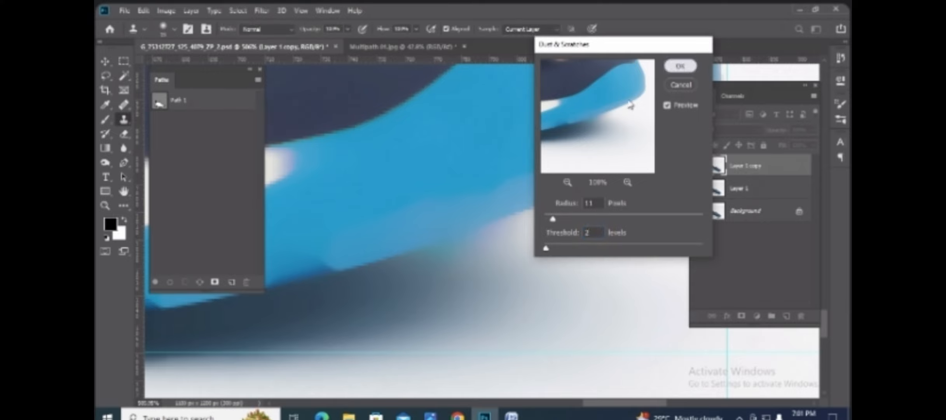
Step: Hide the filtered layer behind a black mask and set up the Brush in Normal mode with white as foreground
alt+click(742, 316)
key(x)
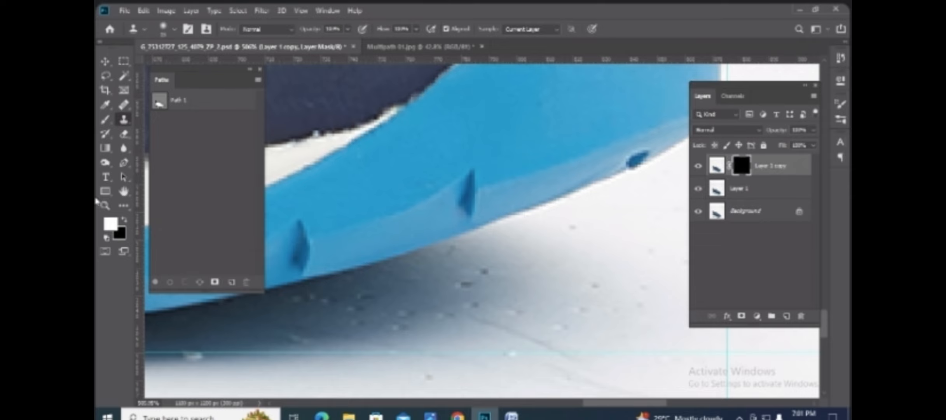
click(105, 119)
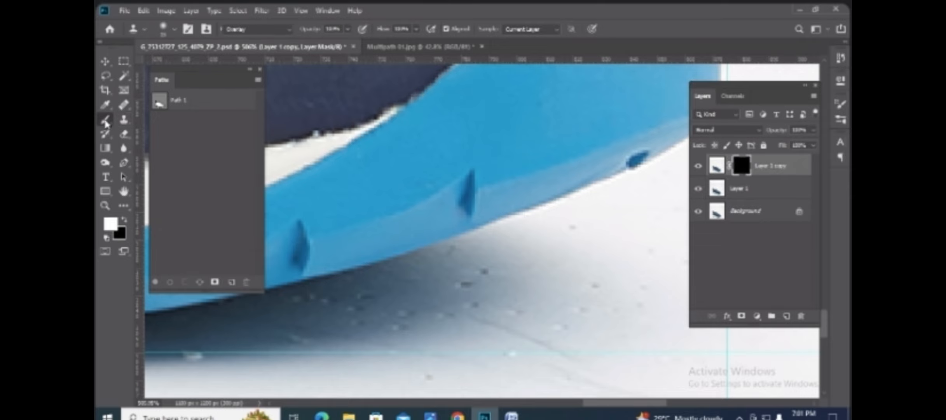
click(284, 30)
click(263, 45)
Step: Reduce the brush size and paint white on the mask over the specks in the light shadow below the toe
drag(538, 375, 530, 375)
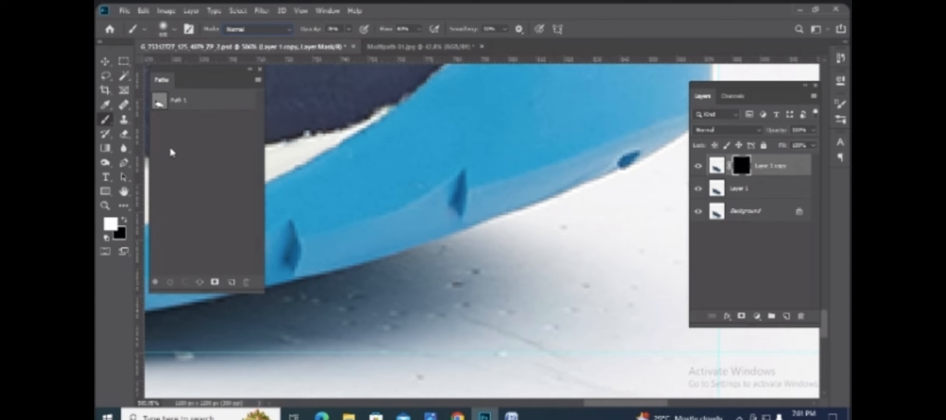
click(175, 33)
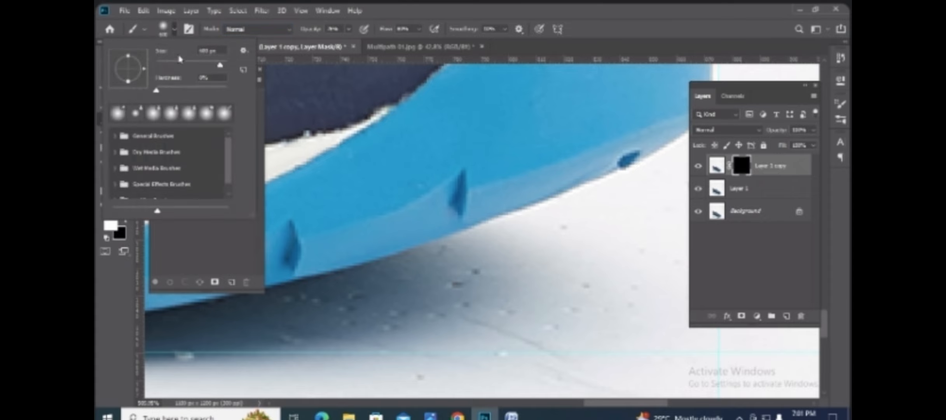
click(174, 63)
mouse_move(534, 315)
mouse_down()
mouse_move(469, 335)
mouse_move(573, 318)
mouse_move(642, 289)
mouse_move(630, 277)
mouse_move(586, 273)
mouse_move(562, 300)
mouse_up()
key(bracketleft)
key(bracketleft)
key(bracketleft)
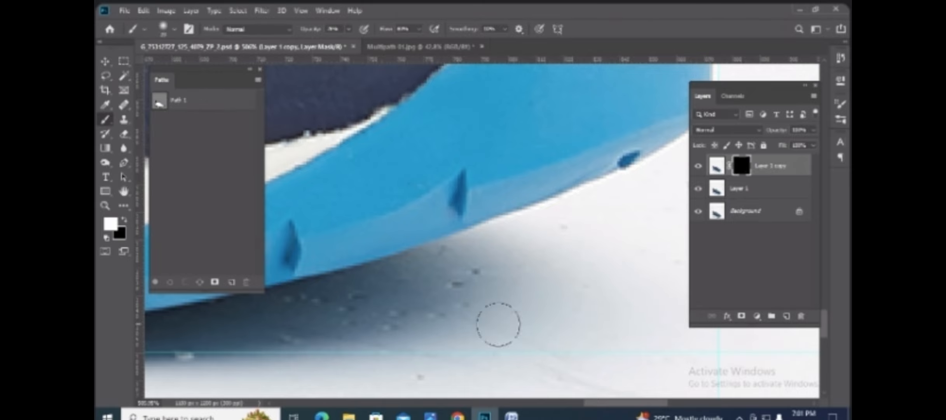
scroll(574, 334, down, 2)
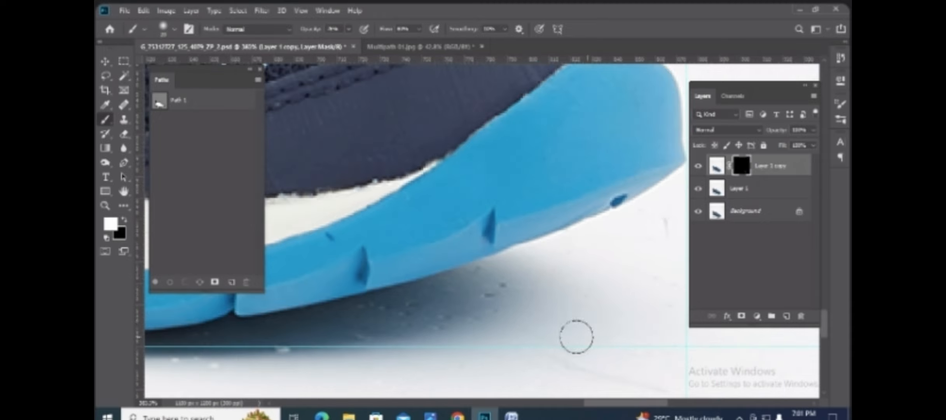
drag(574, 334, 385, 265)
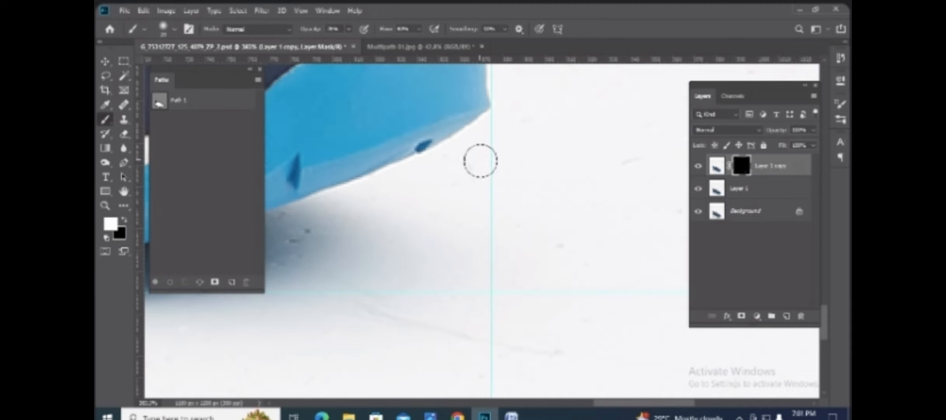
Step: Raise the brush opacity and flow and paint the mask over the specks and scratches in front of the toe
click(348, 29)
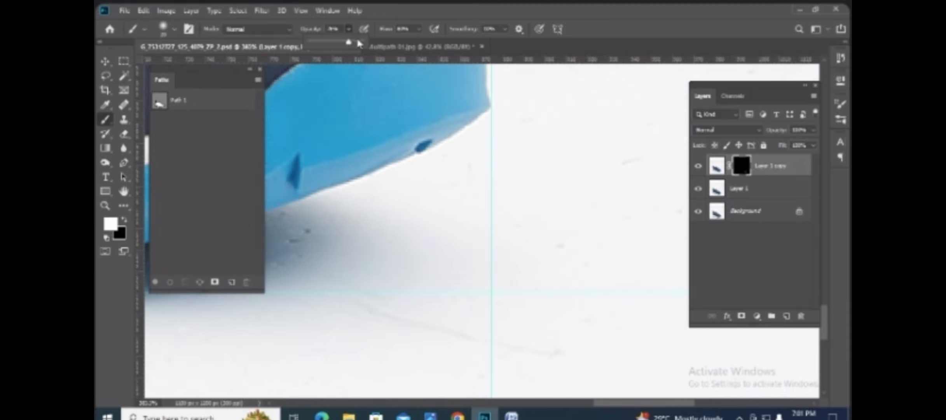
drag(349, 43, 357, 44)
click(419, 30)
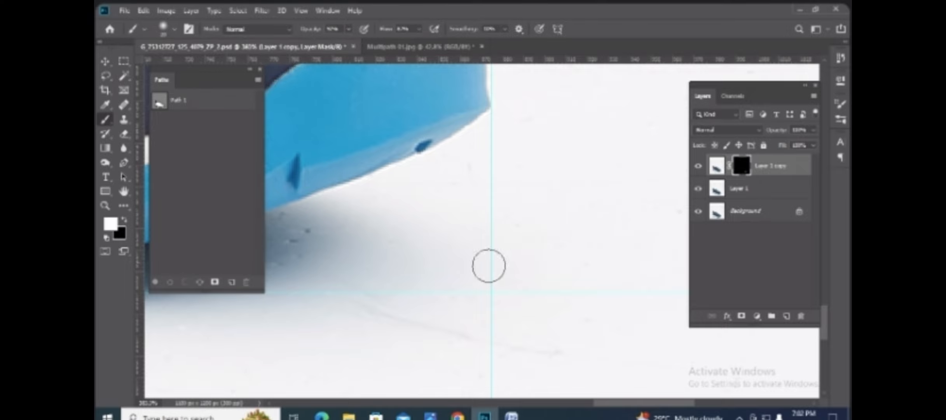
drag(380, 295, 551, 240)
scroll(470, 238, up, 2)
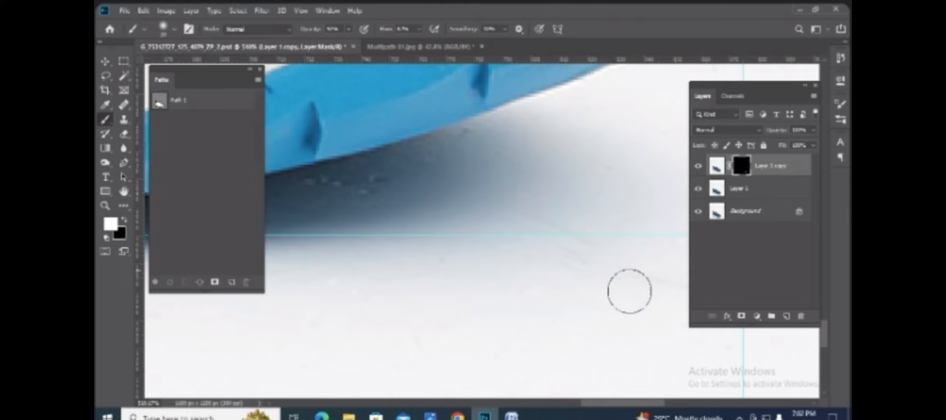
Step: Paint white on the mask over the specks in the dark shadow and floor beneath the forefoot sole
drag(388, 259, 439, 258)
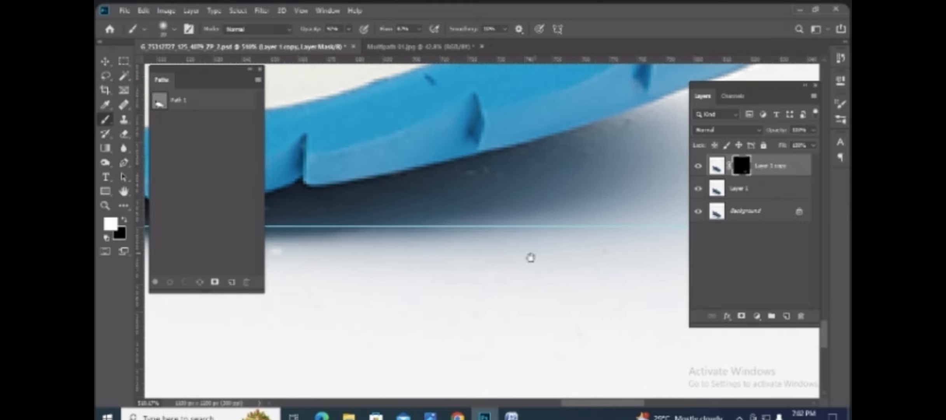
scroll(529, 256, up, 1)
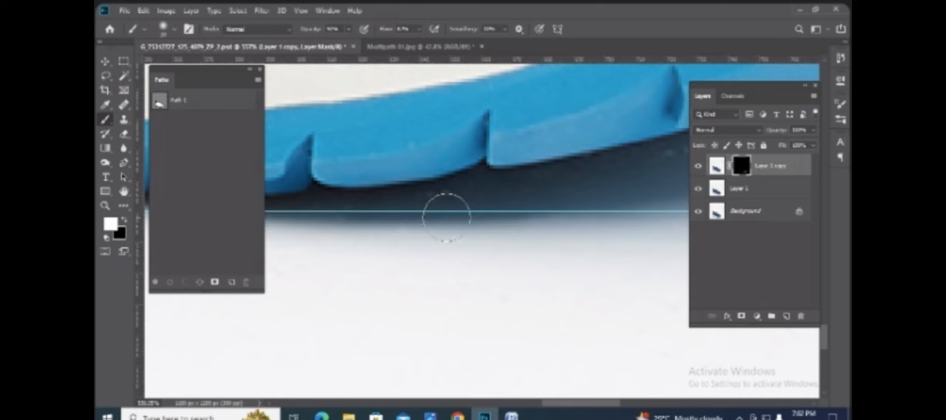
drag(376, 245, 513, 237)
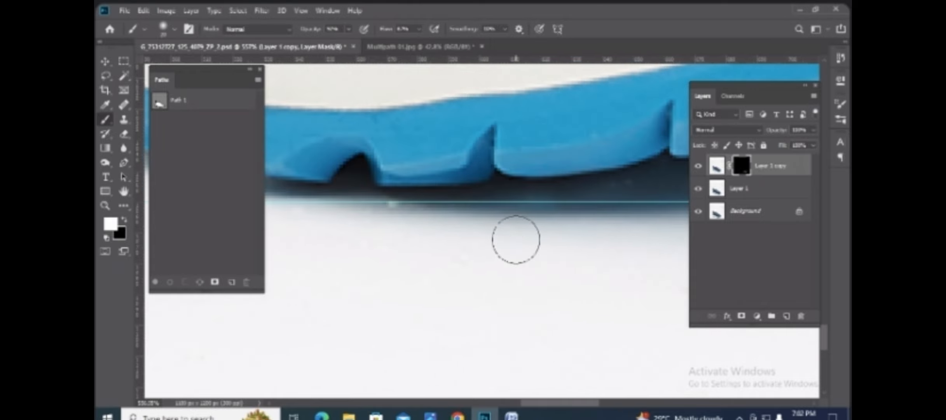
scroll(486, 276, down, 3)
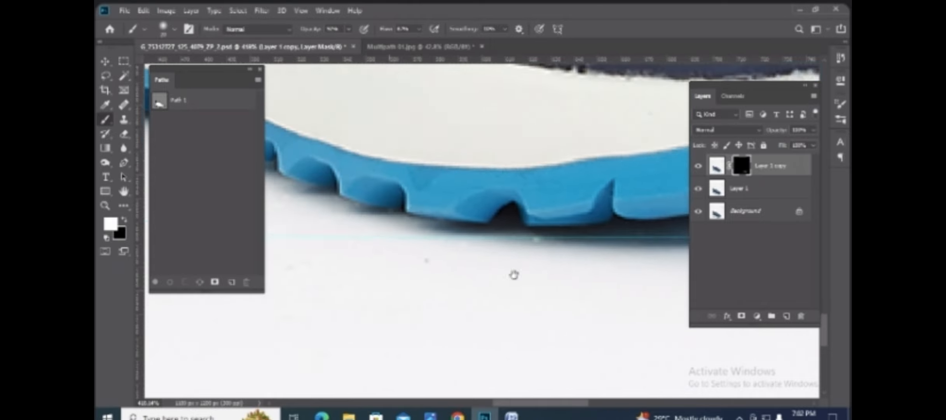
Step: Enlarge the brush and paint white on the mask over the specks on the floor beneath the midfoot and heel
drag(327, 259, 494, 267)
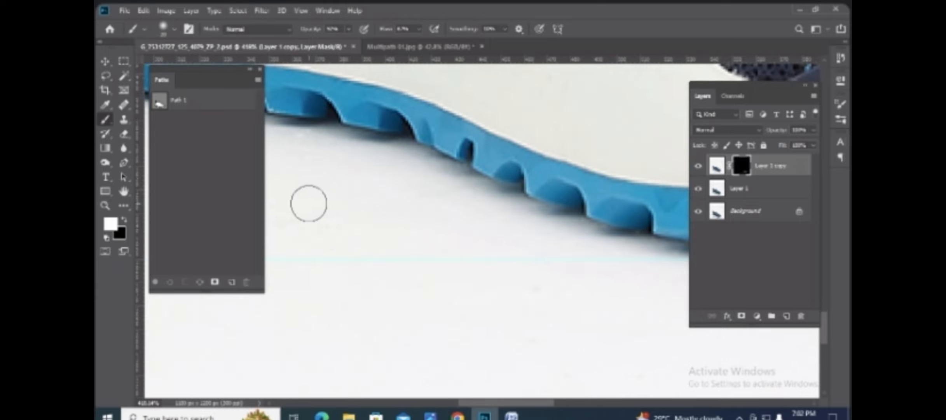
key(bracketright)
key(bracketright)
key(bracketright)
drag(347, 207, 463, 266)
drag(315, 235, 490, 272)
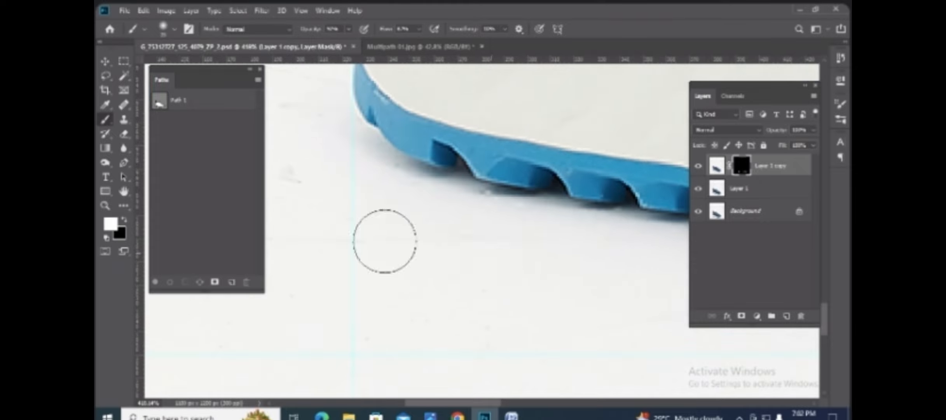
drag(368, 284, 455, 280)
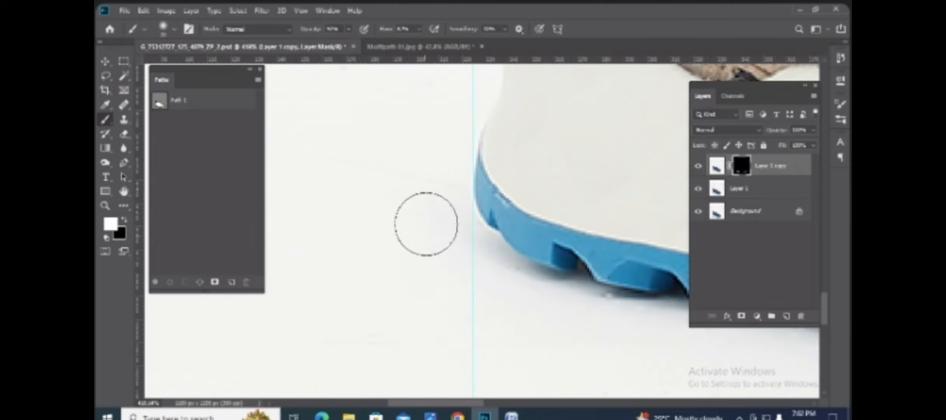
Step: Paint the mask over the remaining specks and scratches on the floor below the toe and merge the masked layer into Layer 1
scroll(305, 149, down, 2)
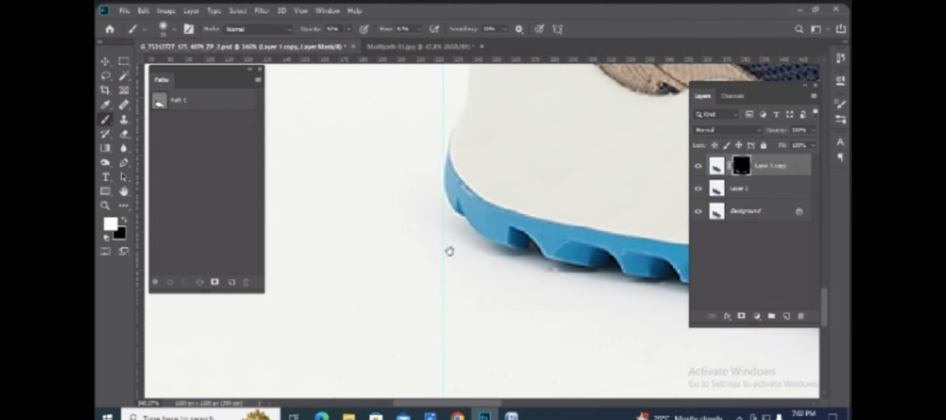
drag(592, 346, 305, 221)
drag(555, 281, 522, 252)
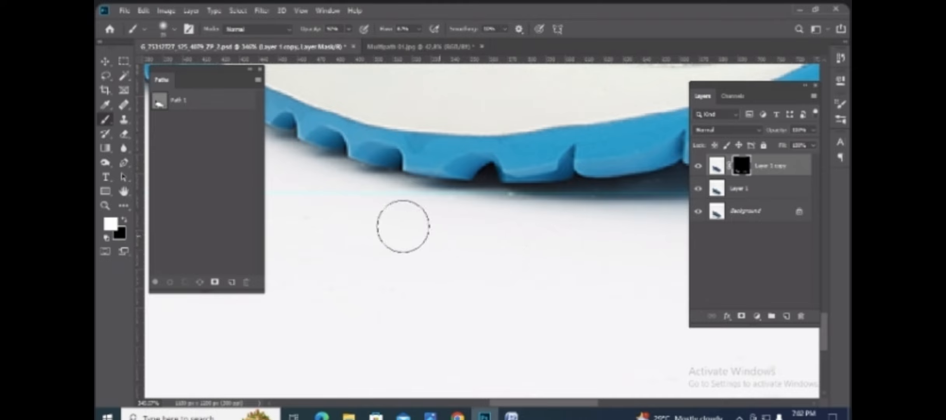
drag(590, 238, 395, 251)
drag(481, 251, 386, 256)
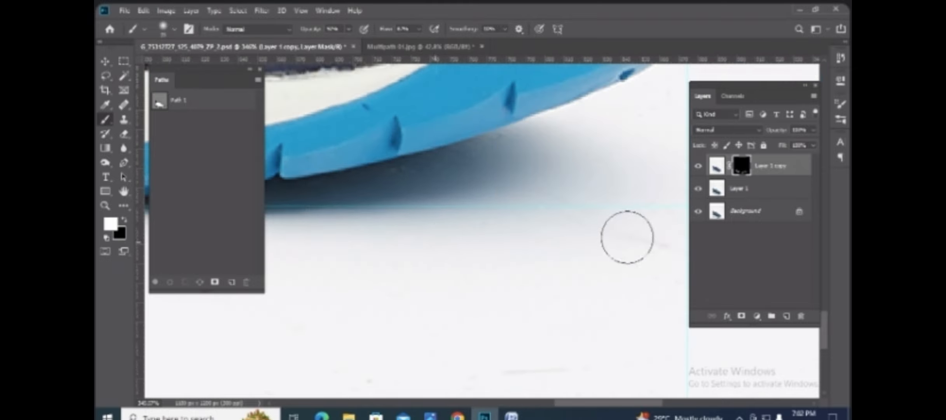
drag(598, 192, 404, 197)
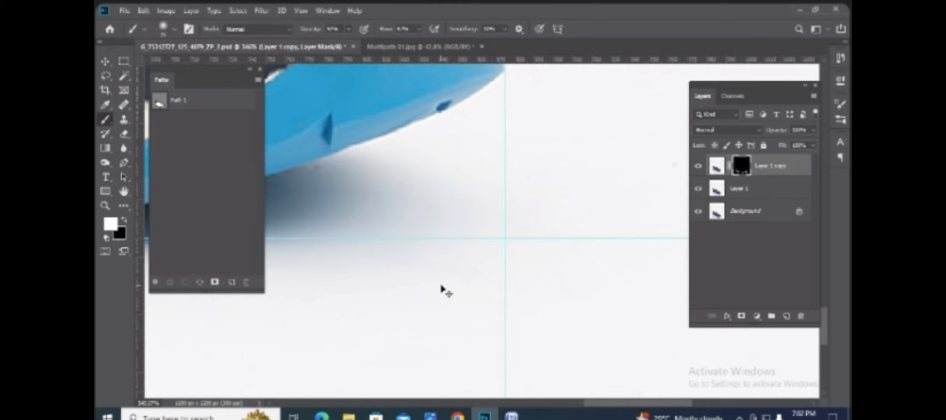
key(ctrl+e)
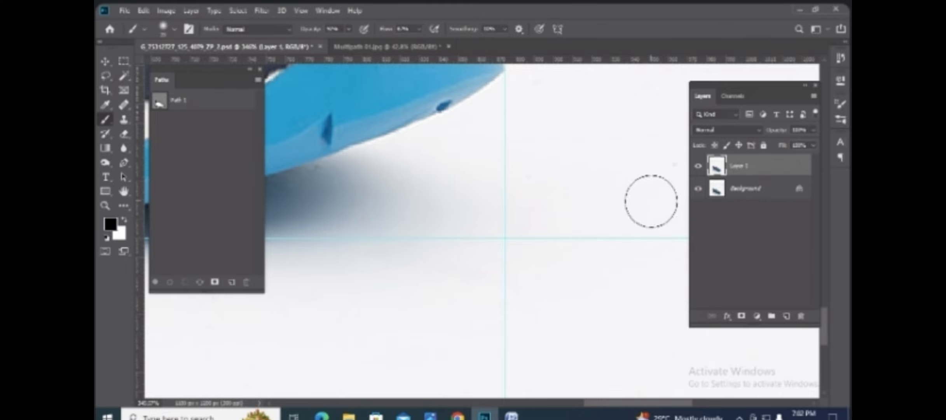
Step: Use the Healing Brush to remove the pale specks from the dark shadow directly under the toe end of the sole
drag(495, 209, 593, 247)
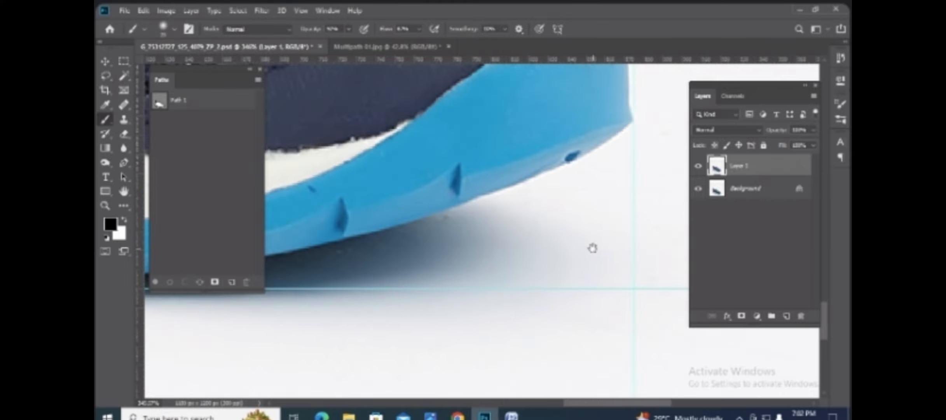
scroll(513, 257, up, 1)
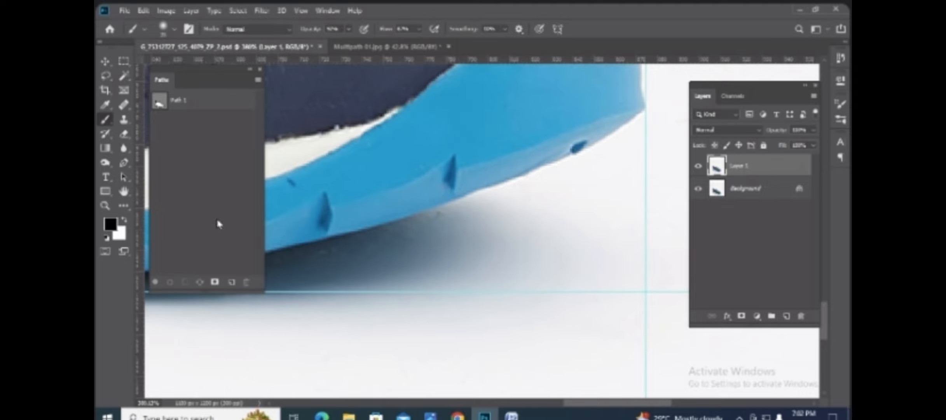
click(124, 105)
right_click(123, 105)
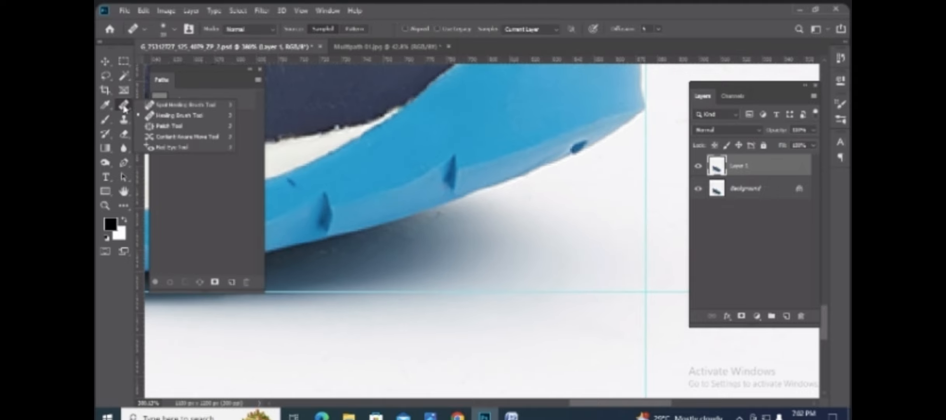
click(170, 116)
scroll(385, 280, up, 6)
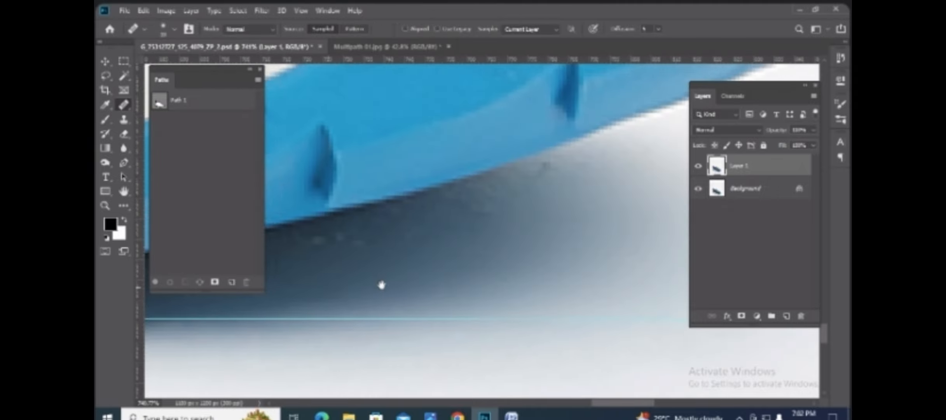
scroll(453, 278, up, 6)
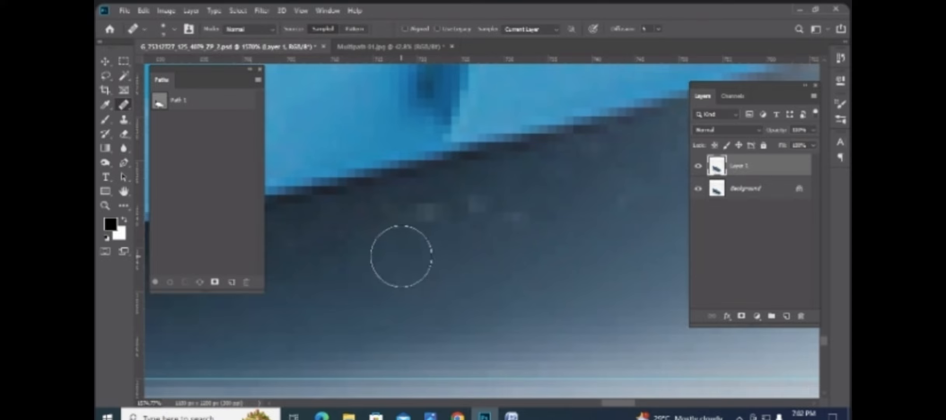
click(427, 224)
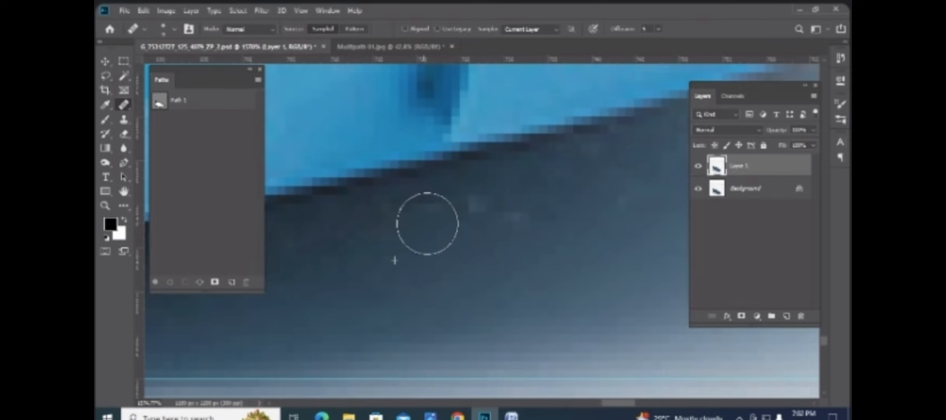
click(458, 216)
click(510, 217)
alt+click(594, 244)
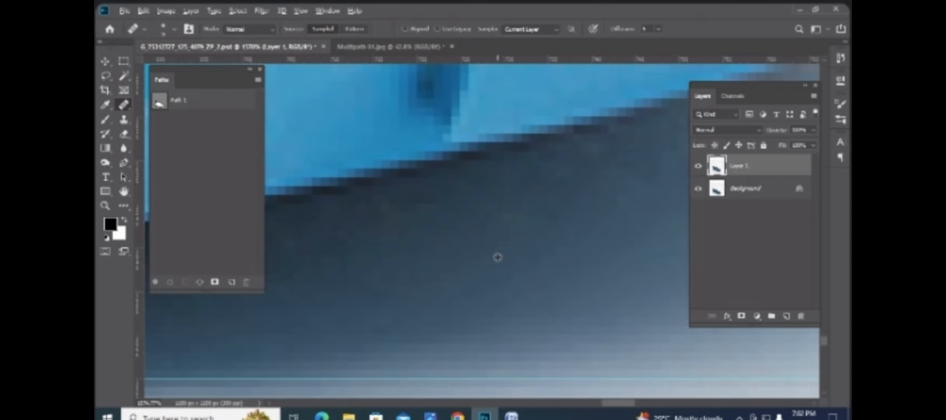
Step: Heal the dark speck in the lighter shadow along the toe sole edge and the marks on the blue sidewall above it
scroll(384, 213, down, 3)
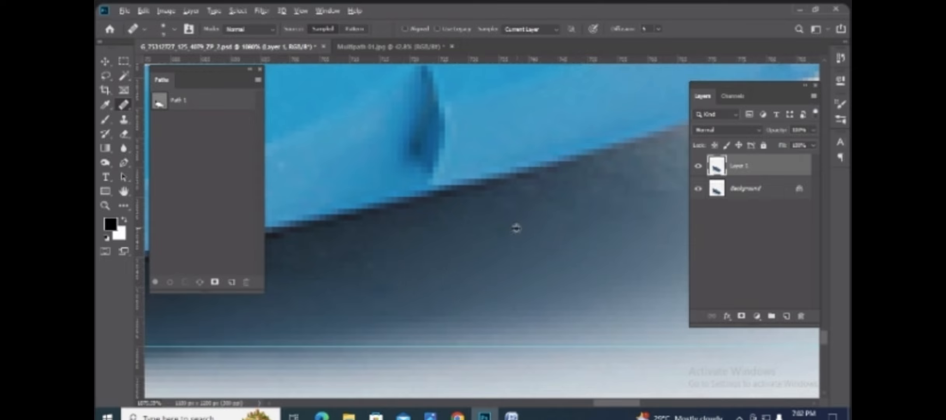
drag(604, 222, 383, 309)
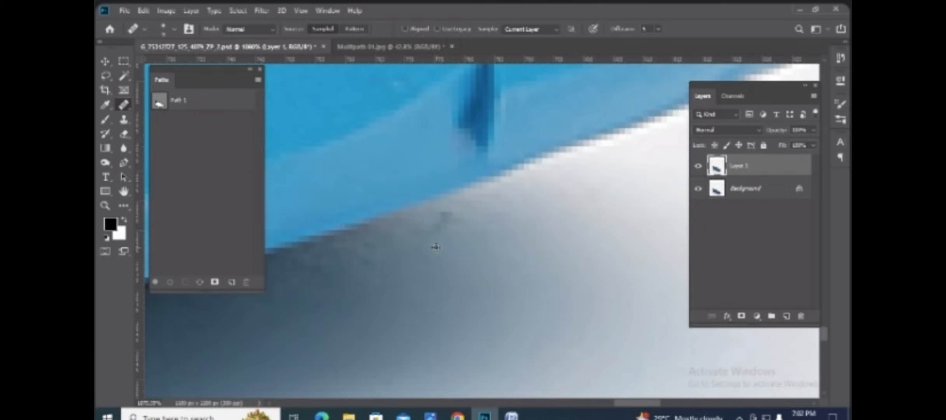
scroll(460, 245, down, 3)
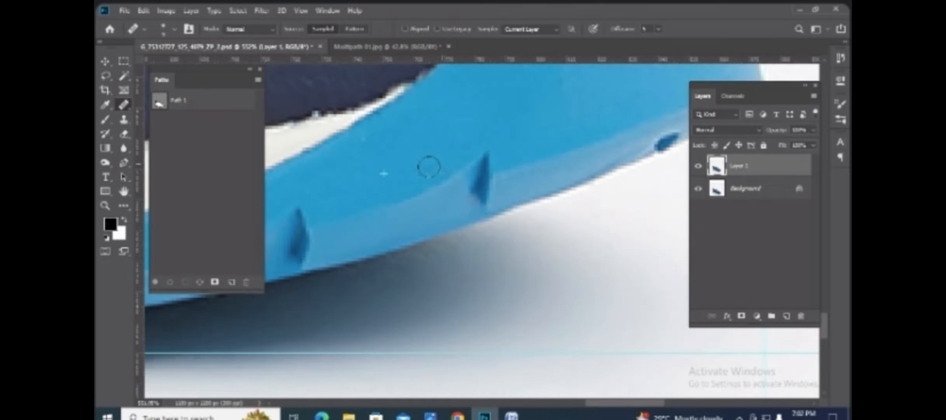
drag(441, 129, 434, 219)
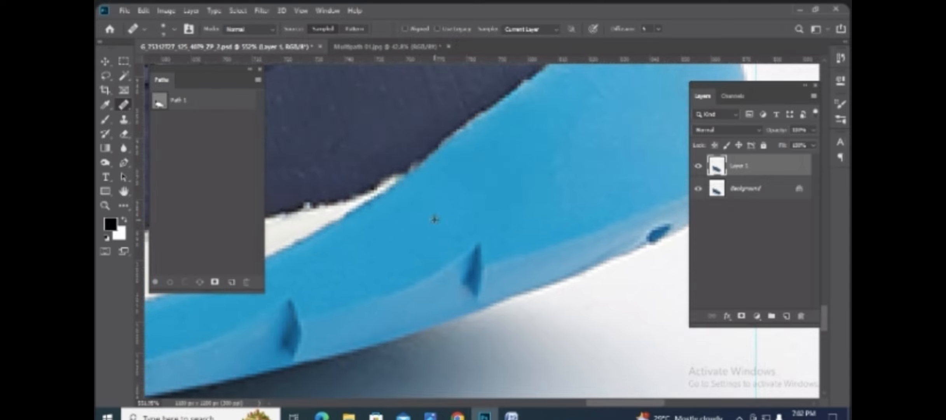
drag(533, 202, 584, 252)
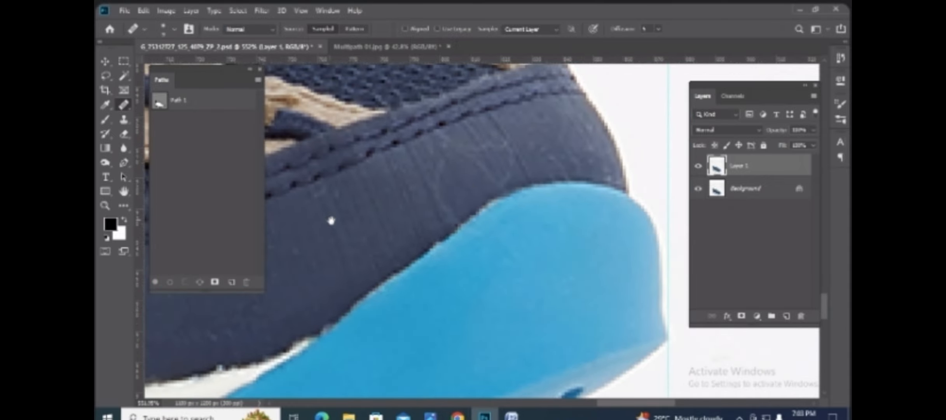
Step: Heal the fine scratches and specks on the navy band above the blue toe cap
drag(331, 219, 450, 205)
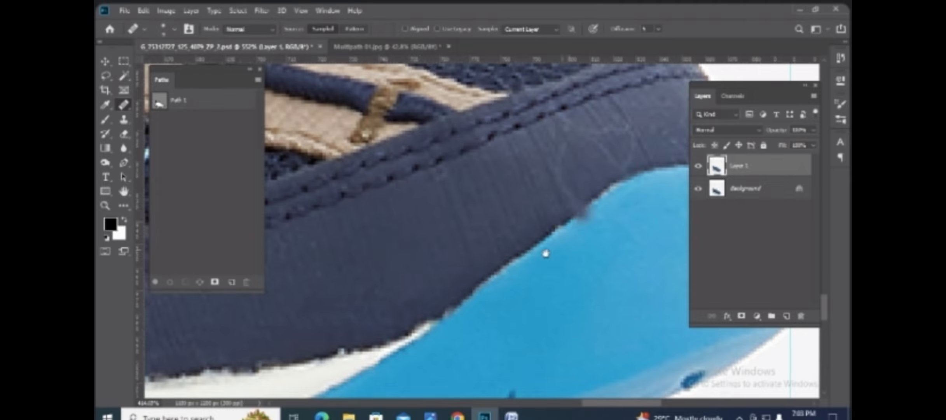
scroll(545, 254, down, 3)
drag(350, 287, 483, 187)
scroll(439, 255, up, 2)
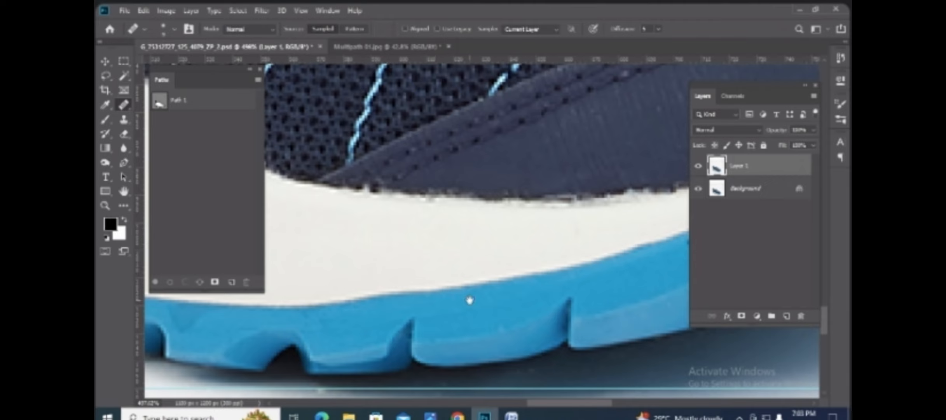
Step: Heal the small marks on the blue sole sidewall between the forefoot tread notches and the toe
drag(469, 300, 457, 178)
scroll(501, 179, up, 1)
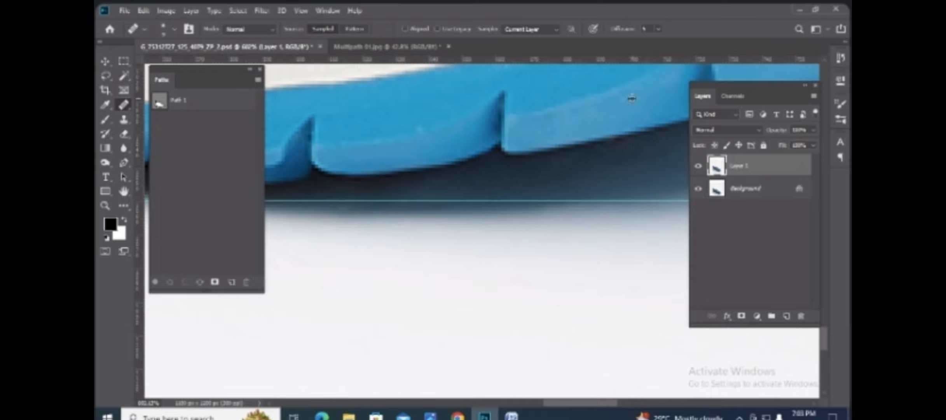
drag(622, 168, 448, 200)
scroll(503, 187, down, 1)
drag(380, 177, 516, 220)
scroll(595, 163, up, 1)
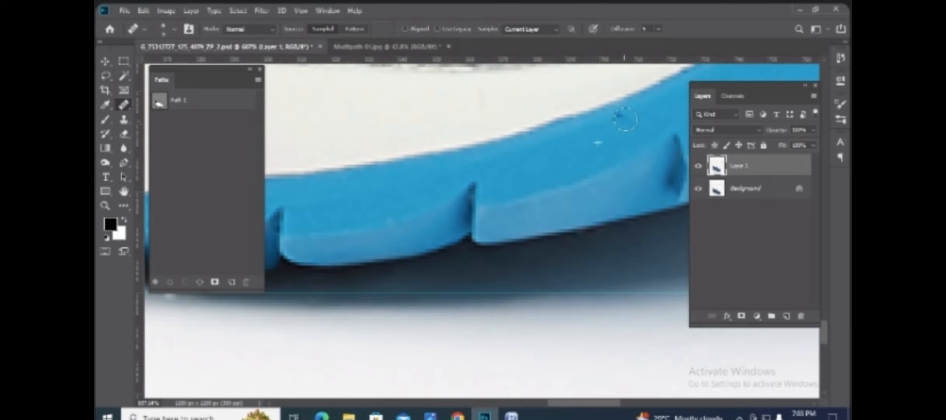
scroll(425, 201, up, 2)
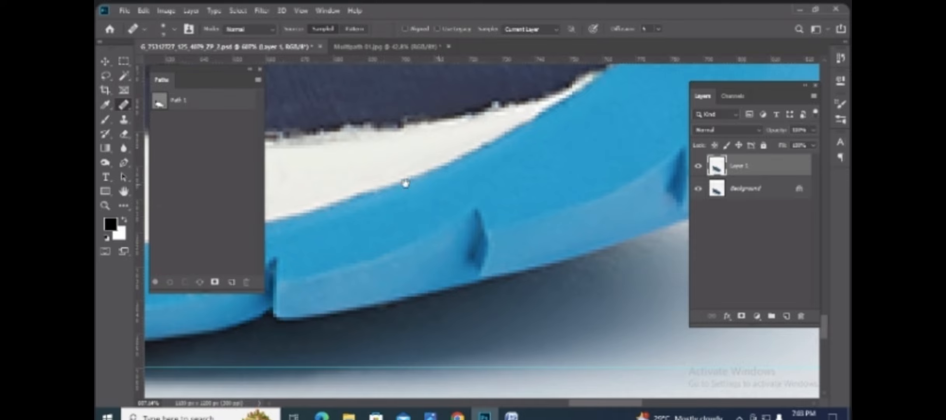
Step: Heal the bright speck in the dark shadow edge beneath the arched notch of the midsole tread
scroll(403, 186, up, 2)
scroll(573, 253, up, 3)
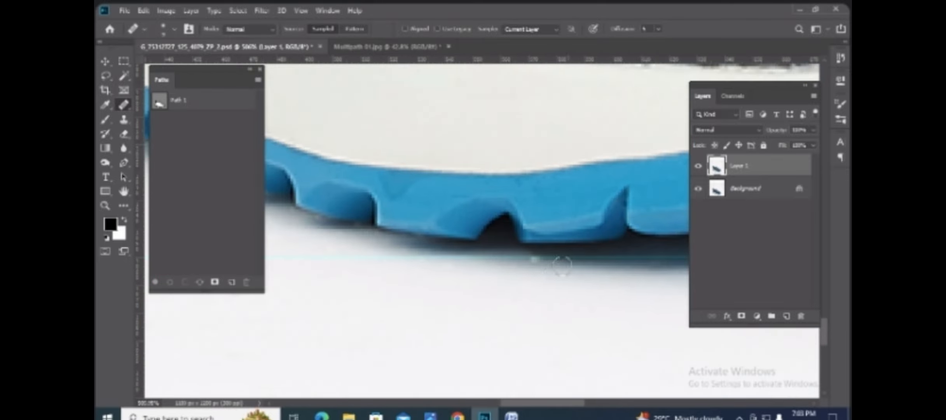
scroll(482, 275, down, 4)
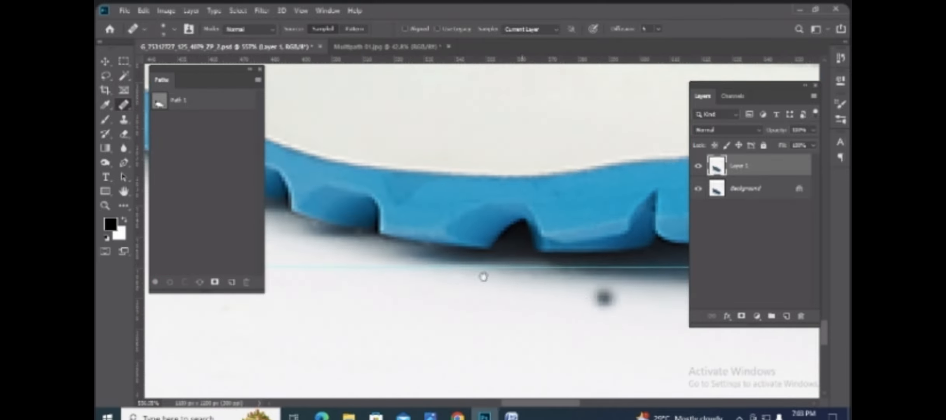
scroll(534, 277, up, 3)
Step: Heal the pale speck in the narrow shadow against the lower edge of the tread lug behind the arched notch
scroll(420, 251, up, 5)
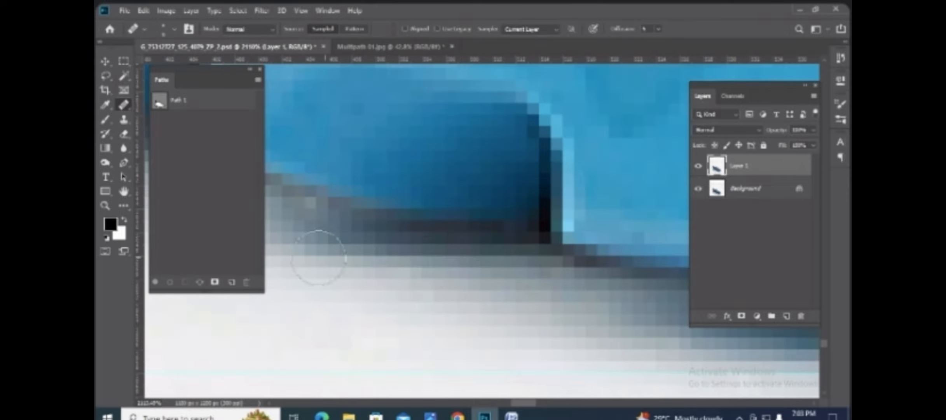
scroll(355, 251, down, 2)
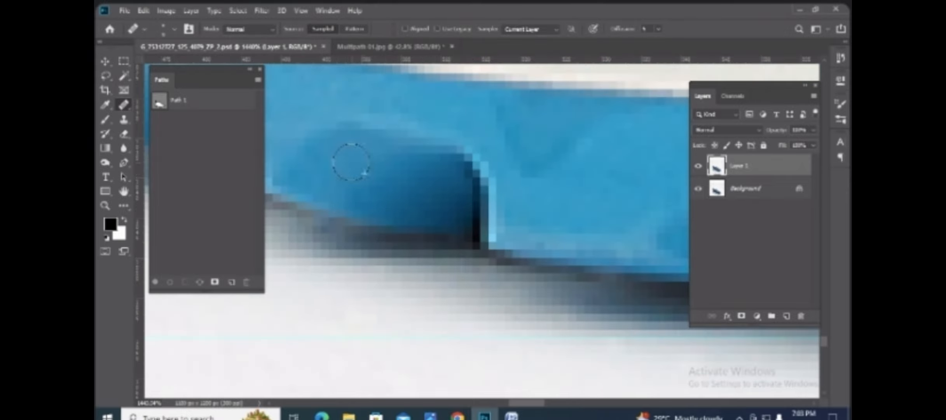
scroll(551, 228, down, 4)
drag(462, 154, 509, 287)
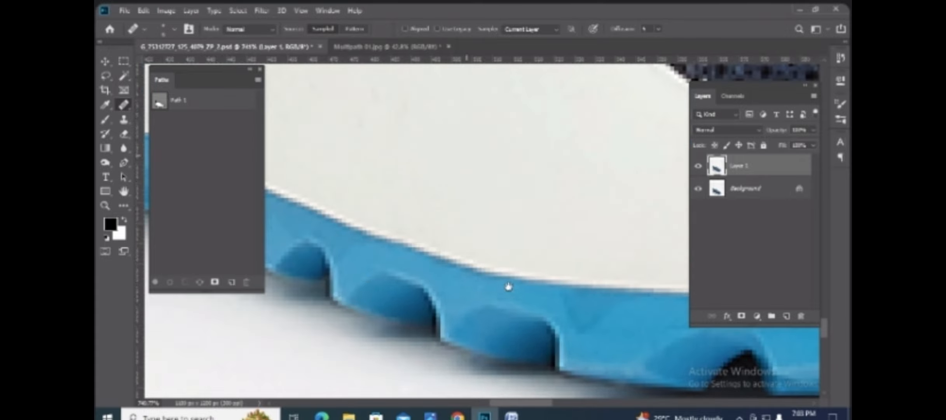
Step: Heal the spots in the contact shadow beneath the tread lugs along the rear half of the sole
drag(367, 288, 516, 266)
drag(384, 230, 615, 279)
drag(350, 214, 501, 269)
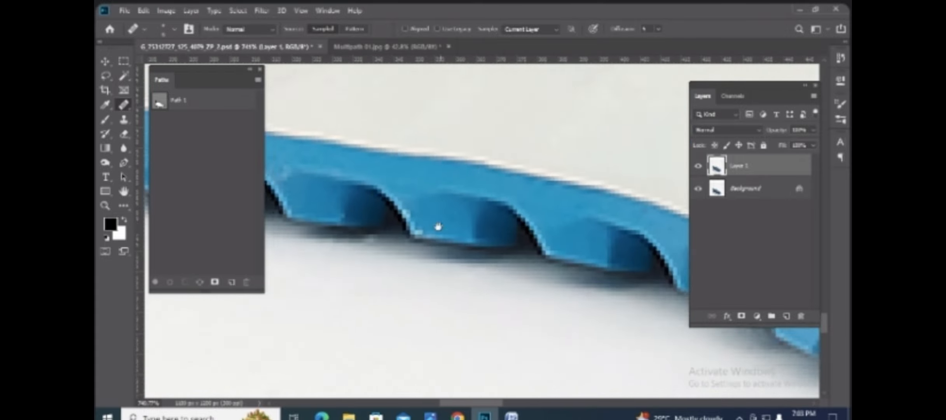
scroll(438, 232, up, 2)
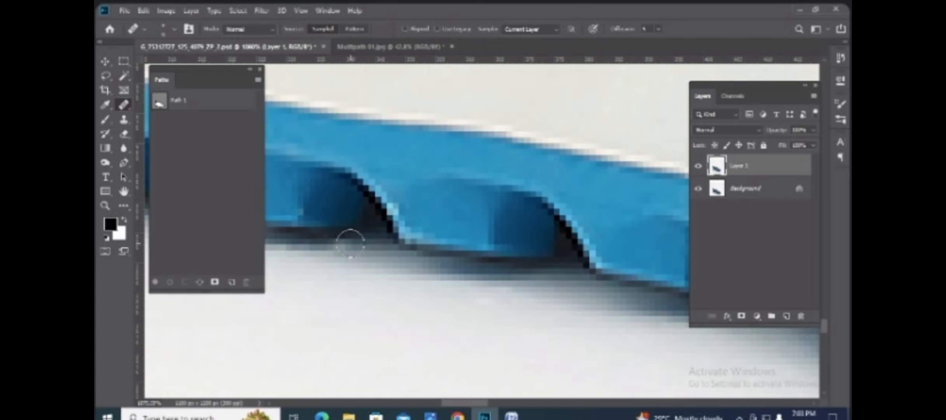
Step: Heal the dark speck in the soft shadow under the curved heel edge of the sole
scroll(443, 271, down, 4)
drag(392, 201, 594, 204)
scroll(452, 261, up, 5)
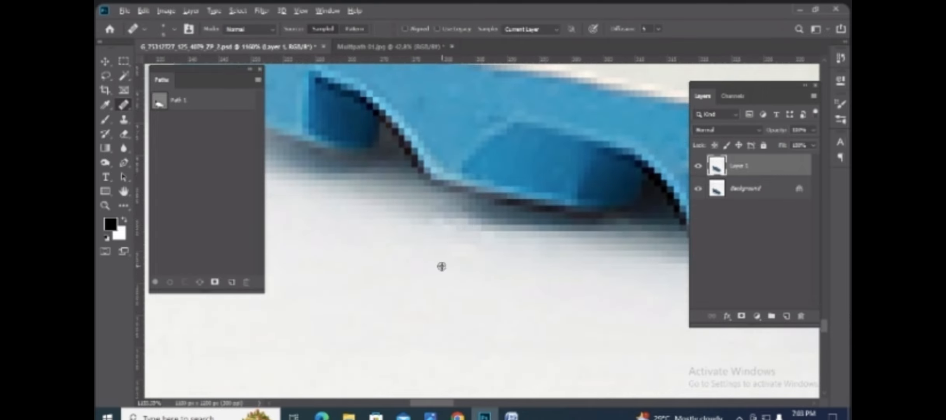
scroll(366, 203, down, 4)
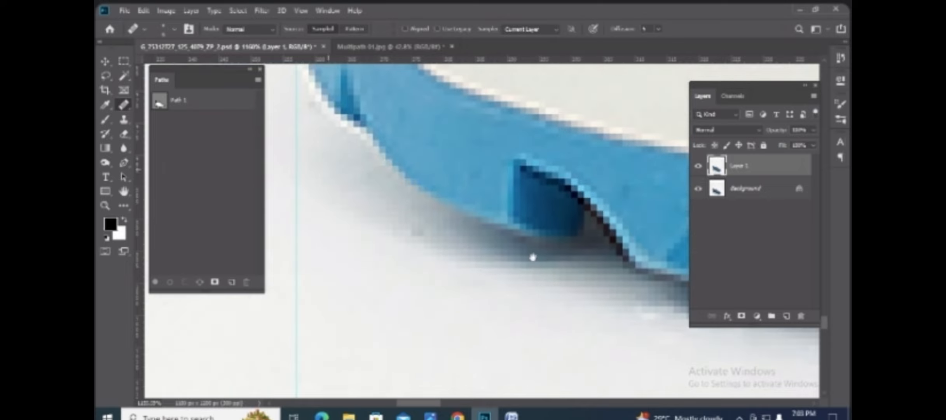
scroll(442, 234, up, 4)
scroll(455, 162, down, 4)
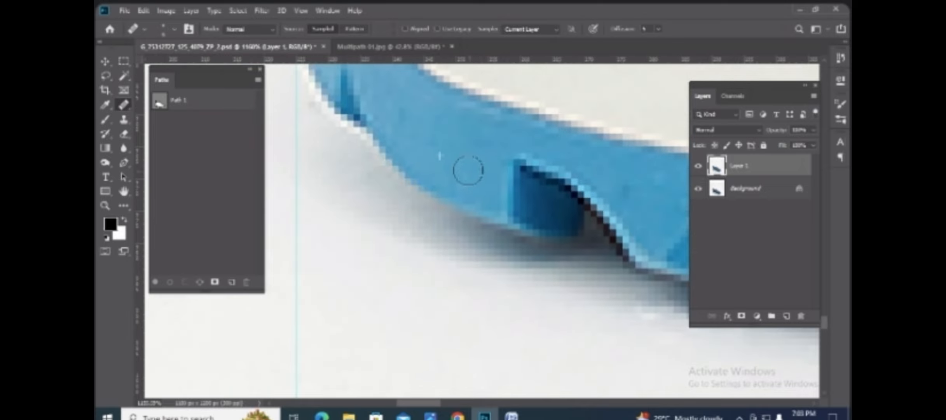
Step: Inspect the midsole, the outsole tread and the floor shadow from heel to toe for remaining specks
scroll(469, 201, up, 4)
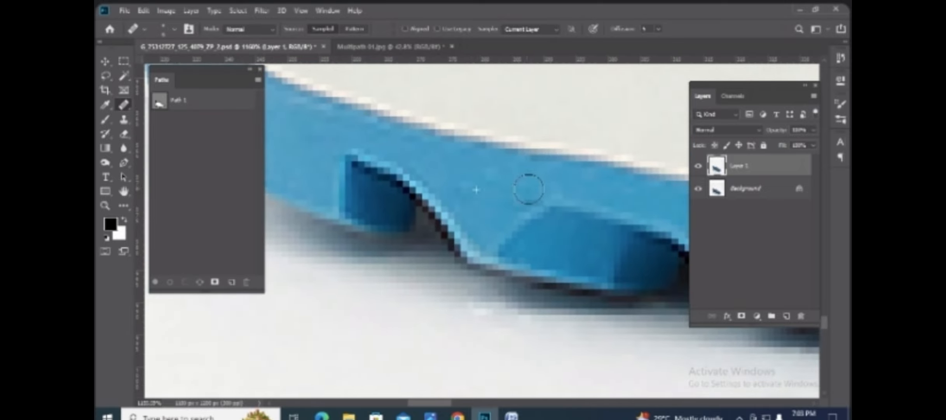
scroll(474, 225, down, 5)
drag(431, 167, 439, 283)
drag(497, 229, 330, 338)
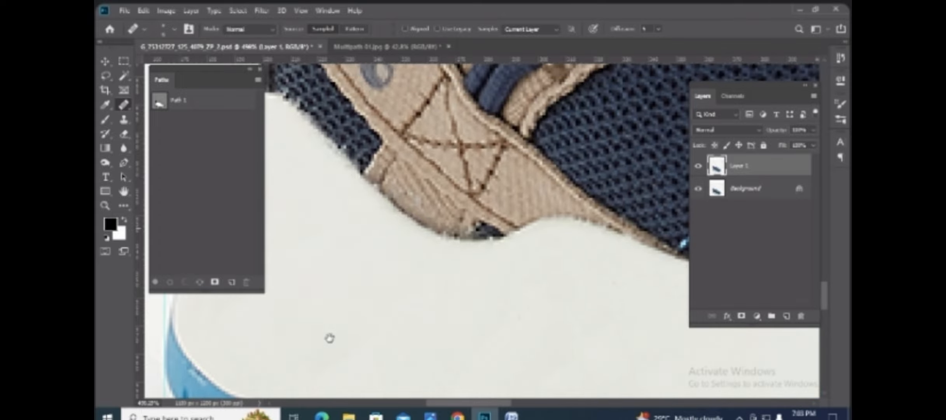
drag(543, 232, 227, 274)
scroll(562, 259, down, 5)
drag(579, 223, 380, 55)
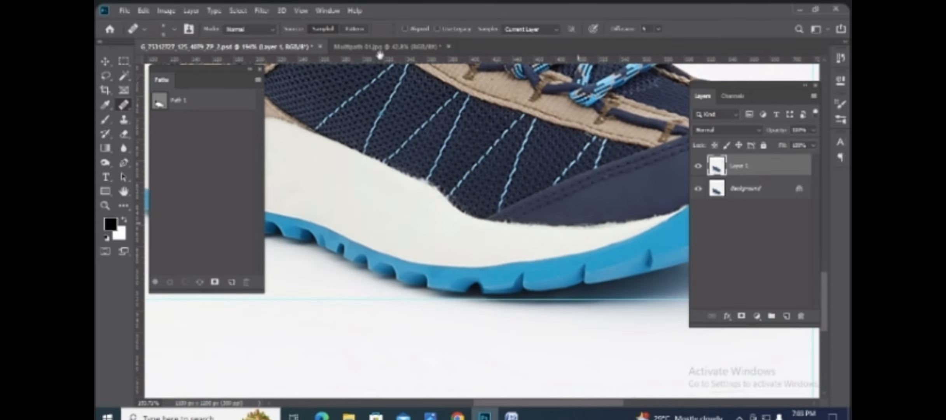
drag(628, 316, 407, 283)
scroll(500, 238, up, 4)
scroll(506, 241, down, 7)
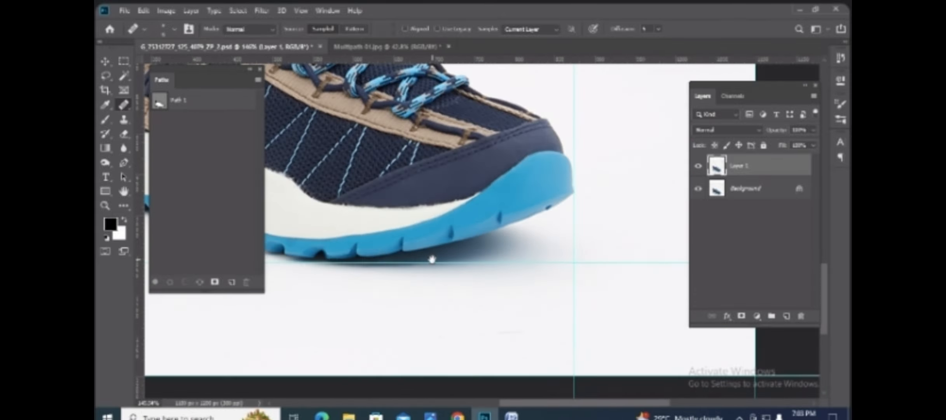
drag(439, 239, 545, 255)
drag(478, 260, 345, 277)
scroll(418, 248, up, 2)
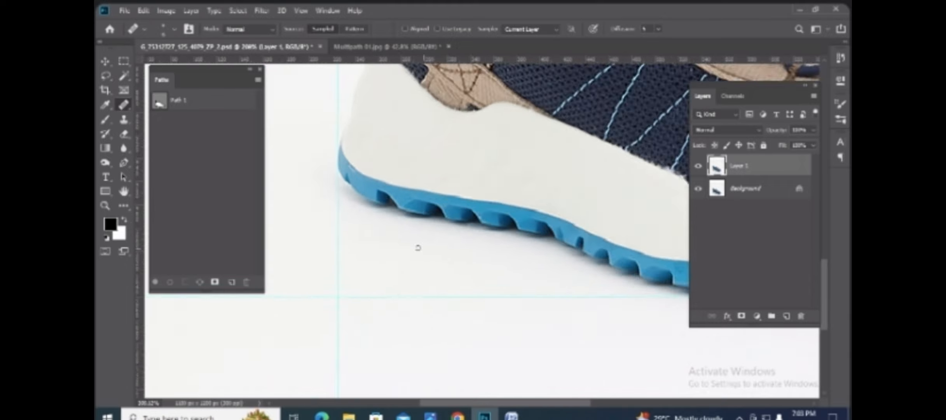
scroll(404, 225, up, 2)
scroll(406, 213, up, 3)
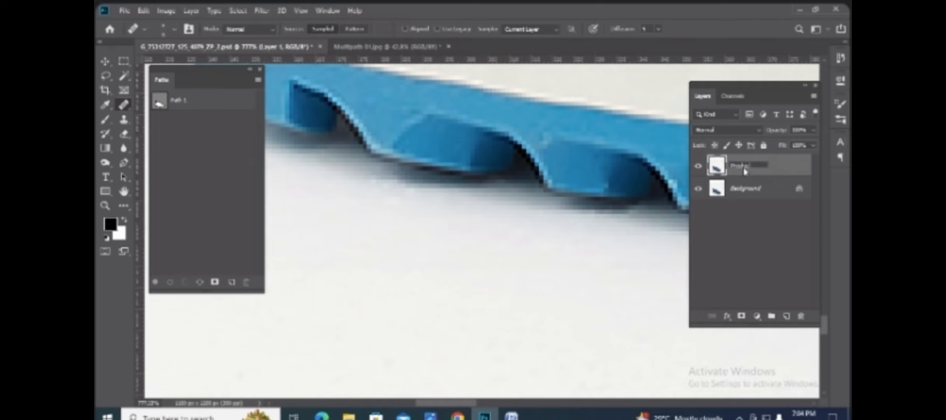
Step: Rename the retouched layer Product, duplicate it, and name the upper copy Product and the lower one Shadow
key(Return)
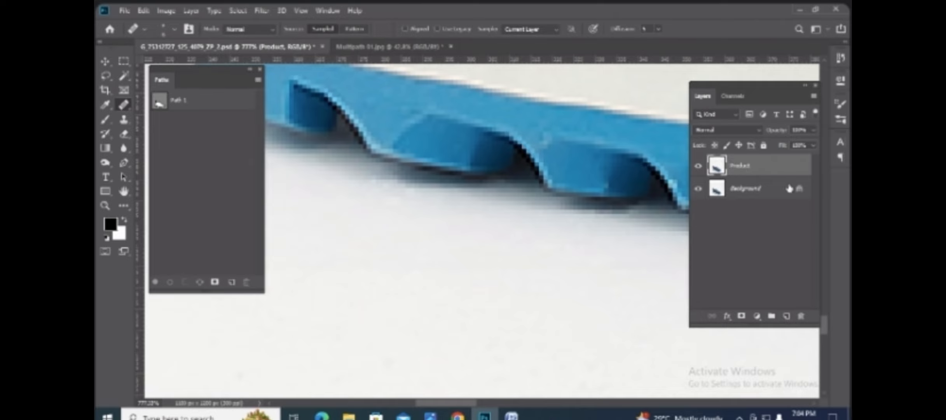
key(ctrl+j)
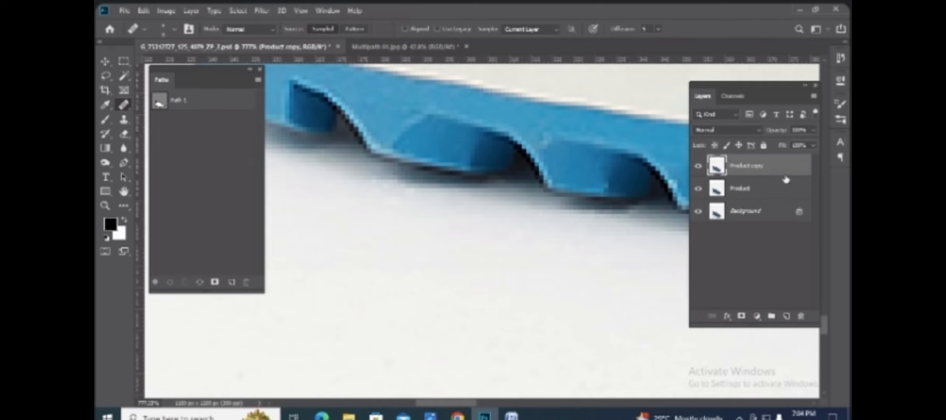
drag(786, 180, 770, 204)
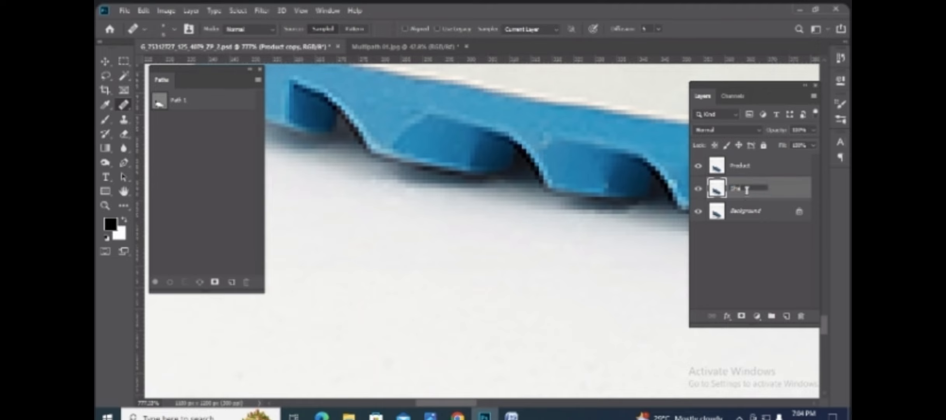
Step: Mask the upper Product layer to the shoe outline using a selection from Path 1 feathered by 0.3 pixels
click(770, 175)
ctrl+click(160, 103)
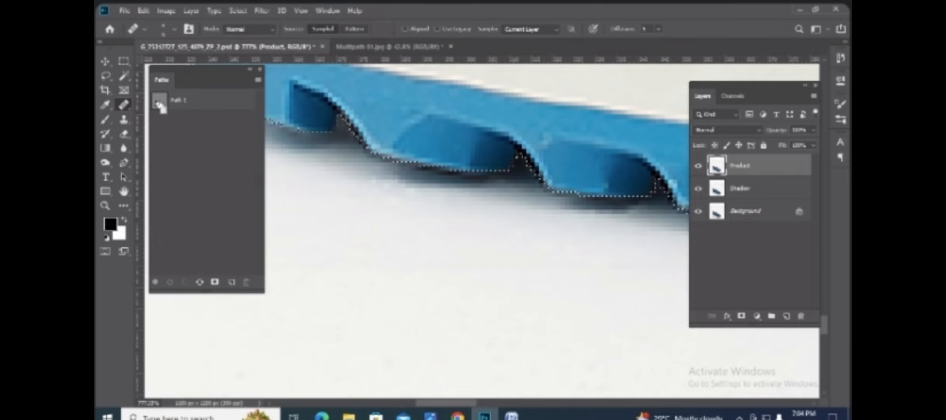
key(shift+F6)
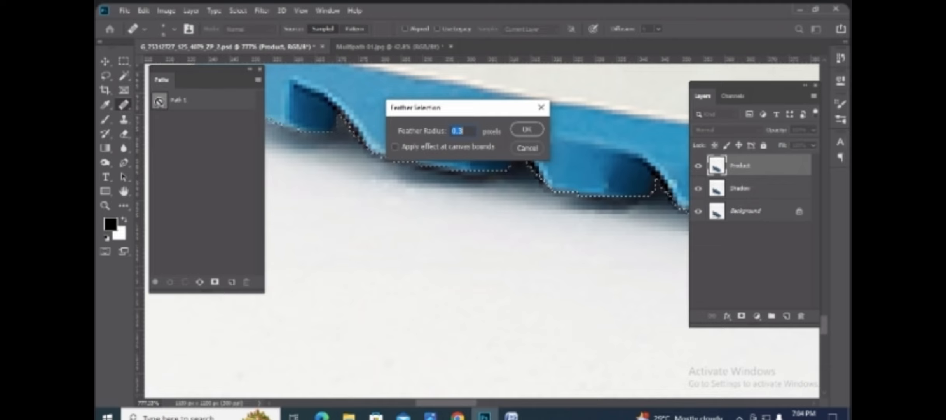
key(Return)
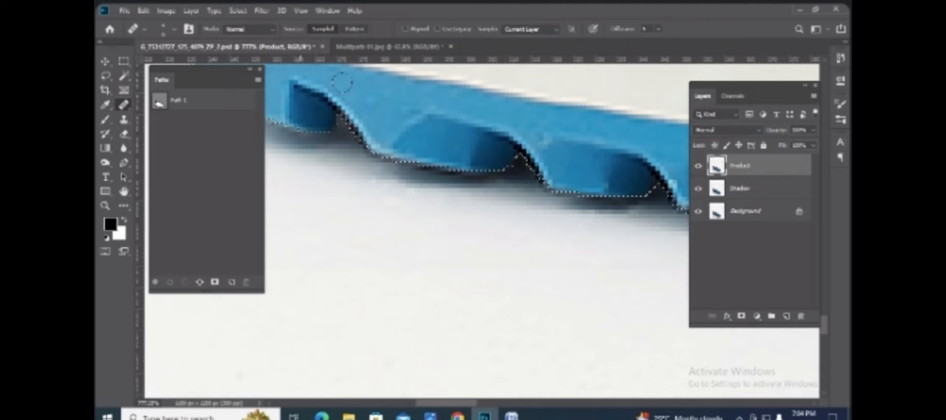
click(741, 316)
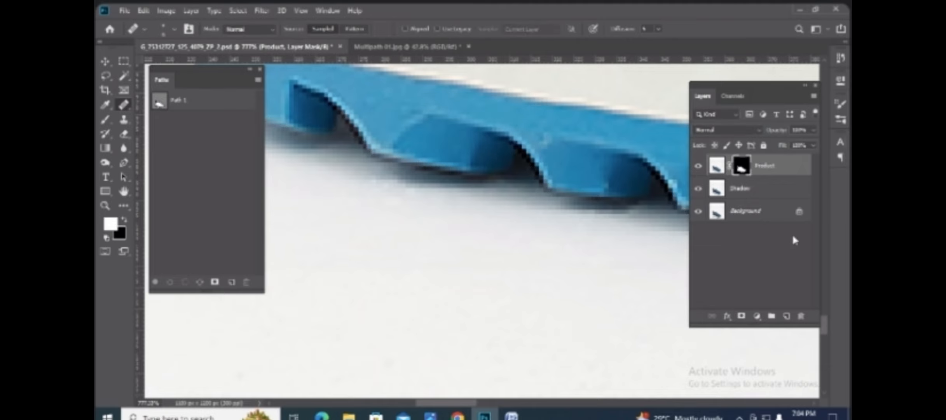
Step: Add a solid white (ffffff) colour fill layer directly above the Background layer
click(774, 215)
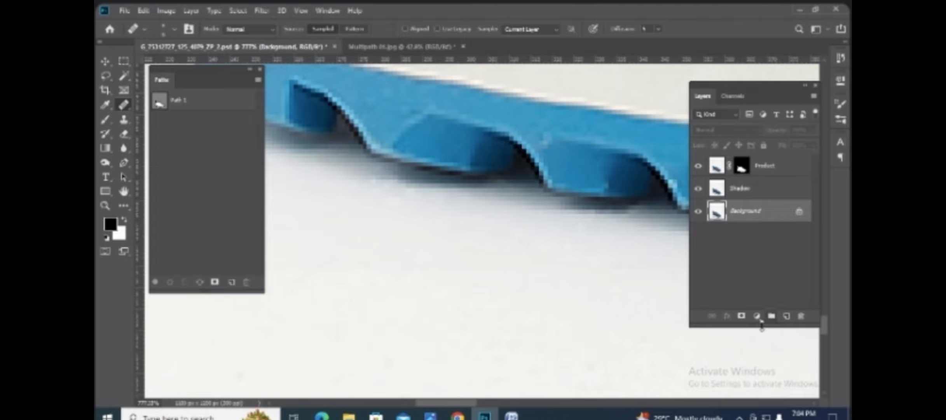
click(757, 316)
click(772, 119)
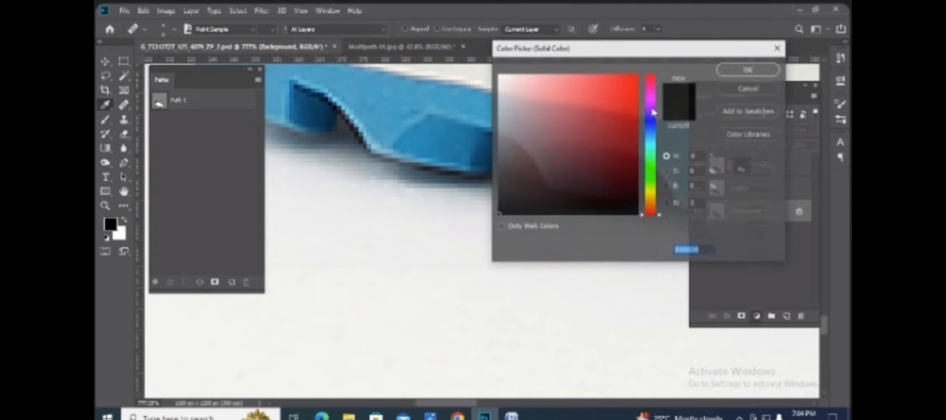
text(ffffff)
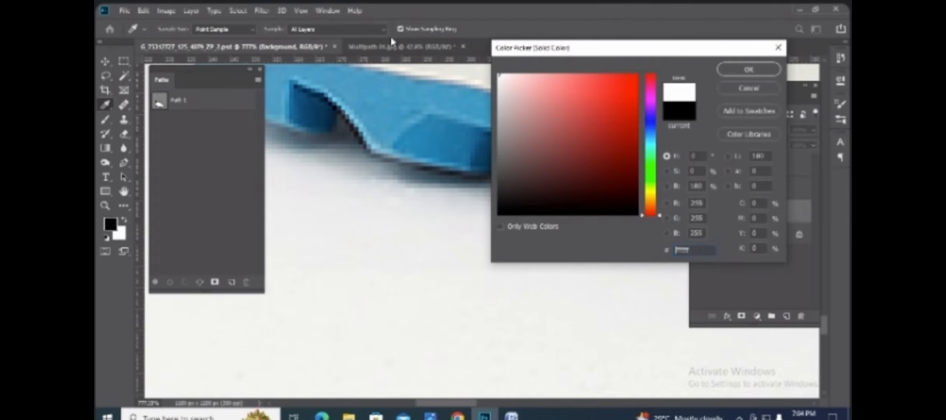
click(741, 73)
Step: With the Shadow layer active, duplicate the Green channel and invert the copy
click(781, 194)
scroll(358, 223, down, 8)
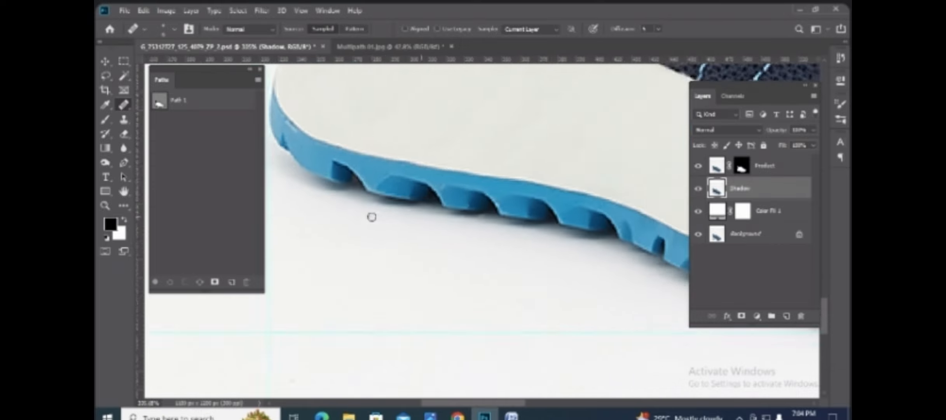
scroll(383, 217, down, 4)
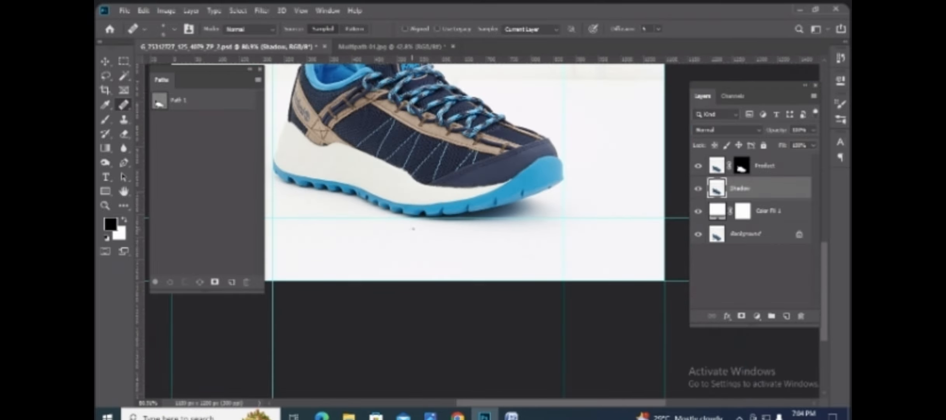
click(733, 96)
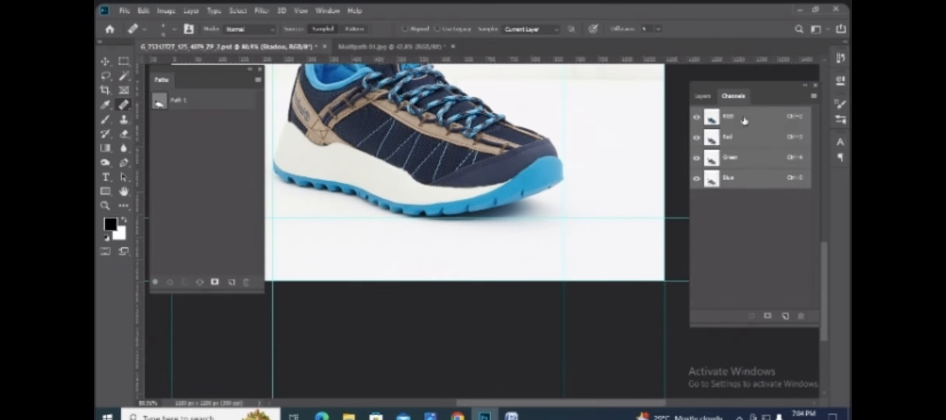
click(753, 179)
click(752, 163)
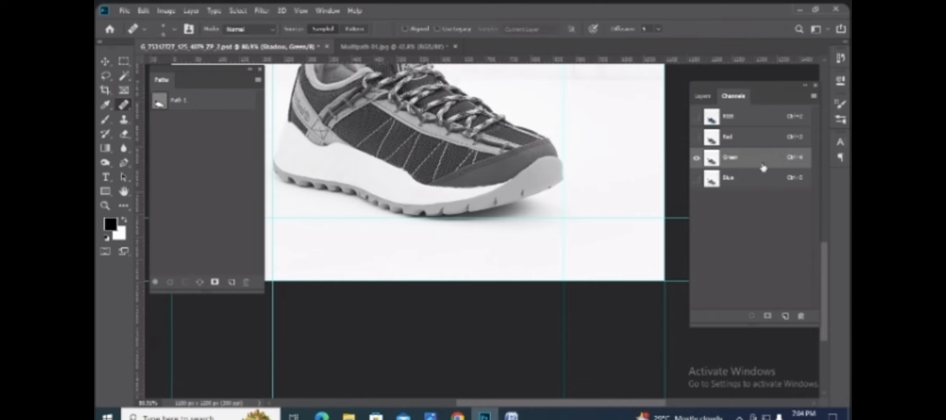
drag(763, 167, 785, 315)
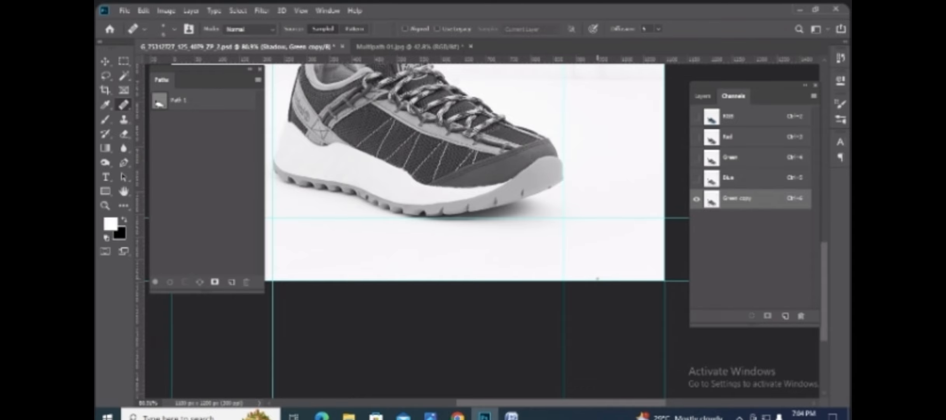
key(ctrl+i)
Step: Darken the inverted Green copy channel with Curves, moving the black point to input 11, output 0
scroll(381, 219, up, 2)
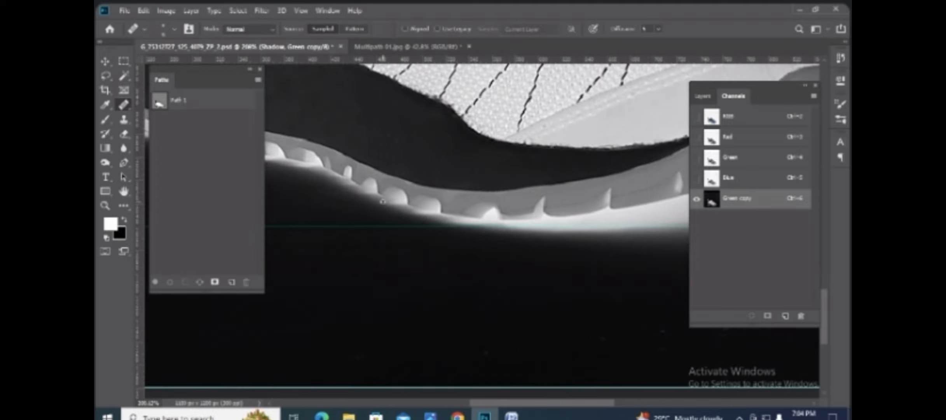
scroll(381, 219, down, 5)
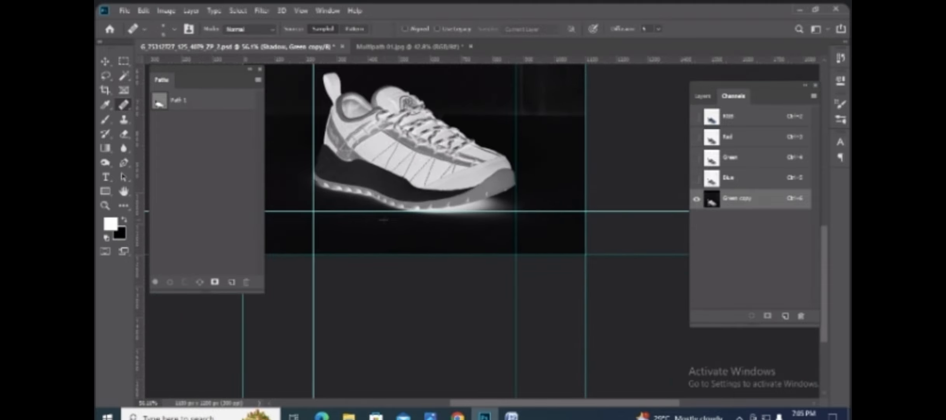
key(ctrl+m)
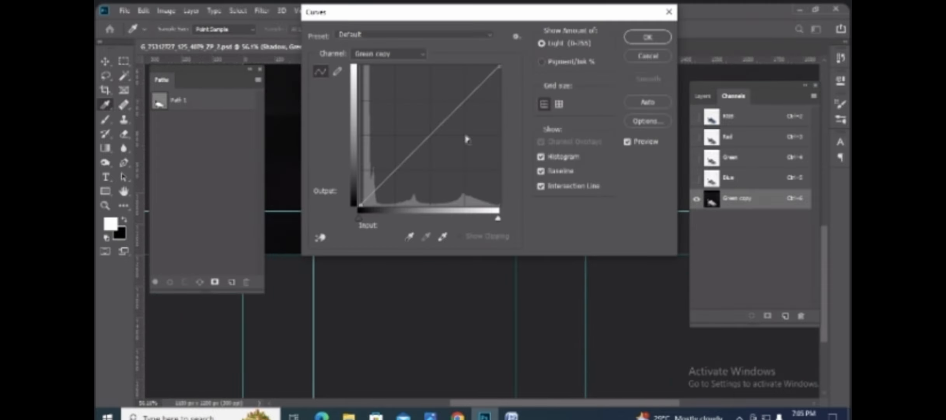
drag(525, 13, 733, 15)
scroll(446, 213, up, 5)
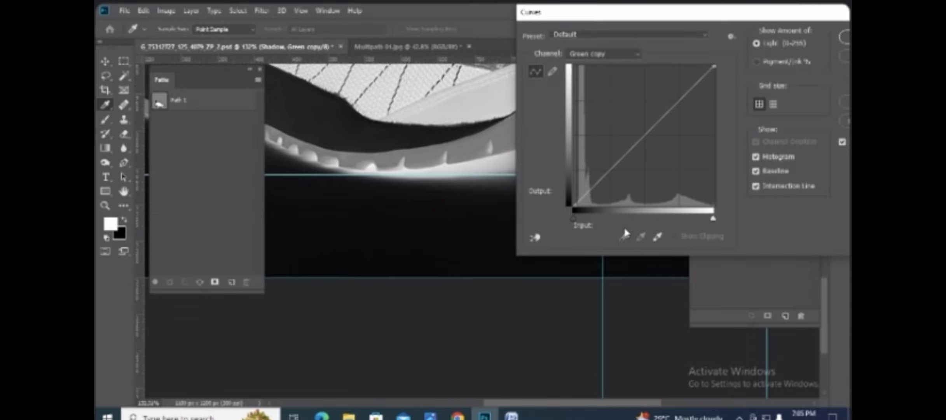
drag(575, 220, 580, 220)
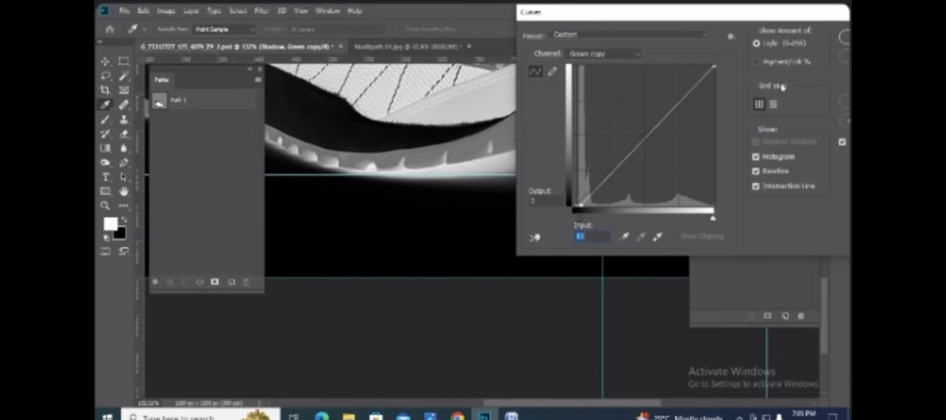
drag(732, 16, 656, 16)
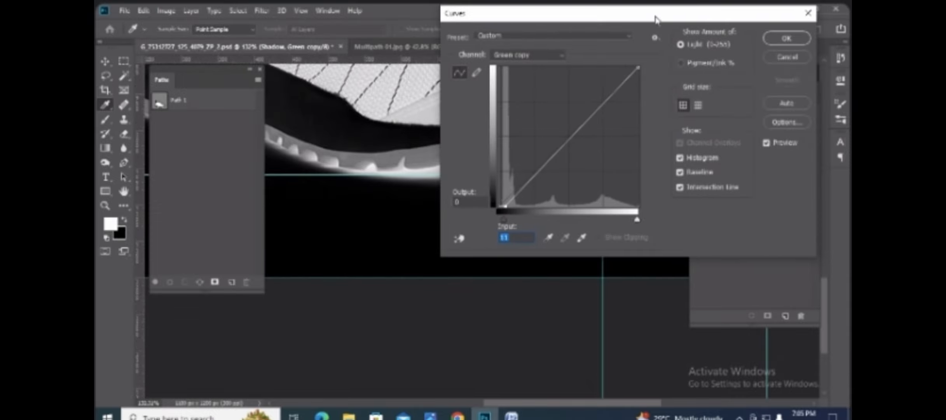
click(804, 42)
Step: Erase the toe cap and the front tip of the outsole in the Green copy channel with an enlarged soft Eraser
scroll(346, 232, up, 5)
drag(495, 149, 307, 275)
scroll(433, 276, down, 2)
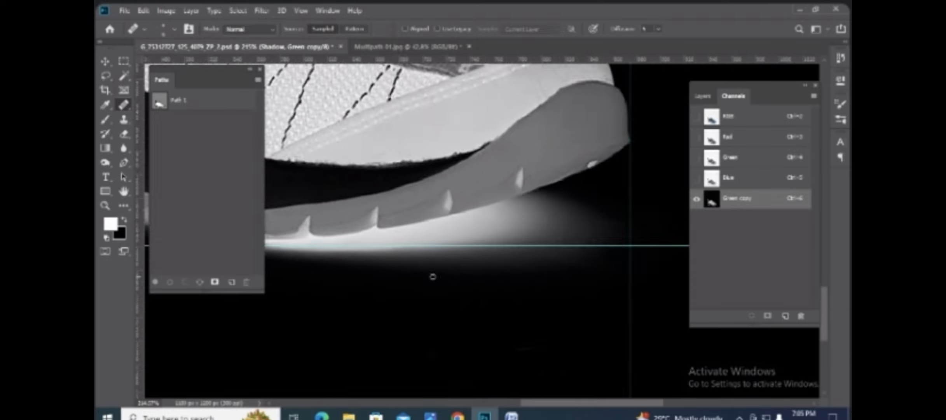
scroll(433, 276, down, 2)
key(e)
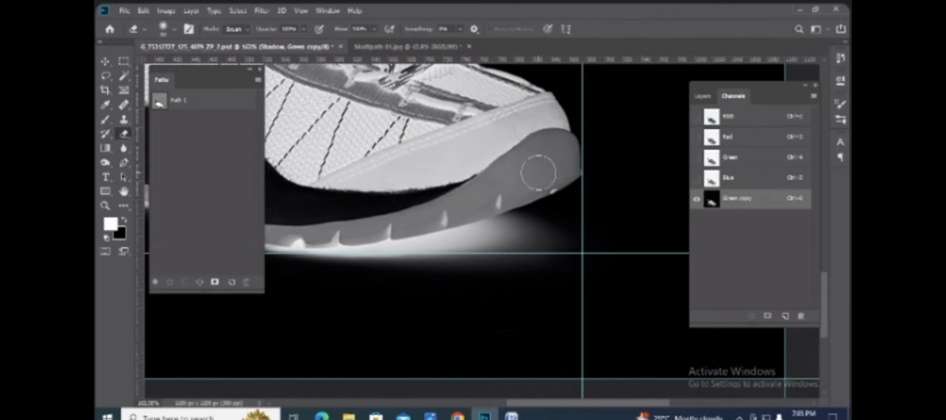
key(bracketright)
key(bracketright)
key(bracketright)
key(bracketright)
mouse_move(499, 146)
mouse_down()
mouse_move(559, 159)
mouse_move(543, 167)
mouse_move(619, 234)
mouse_up()
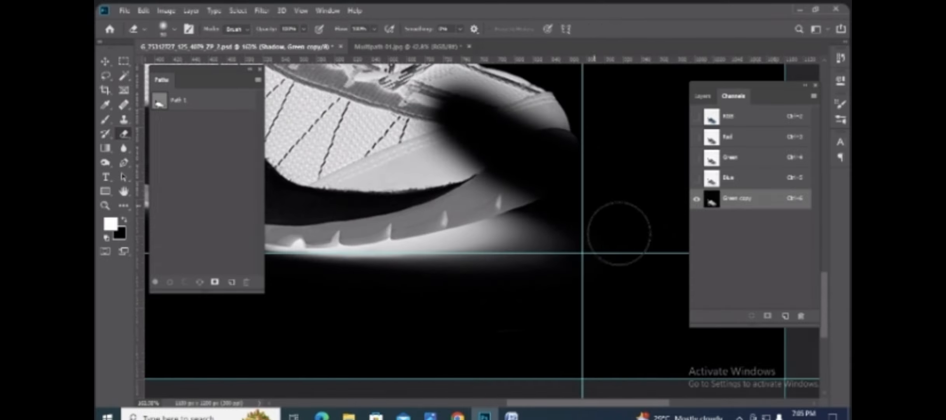
Step: Erase the midsole band and the adjoining lower part of the upper from heel to forefoot in the Green copy channel
drag(308, 319, 563, 315)
drag(376, 285, 476, 308)
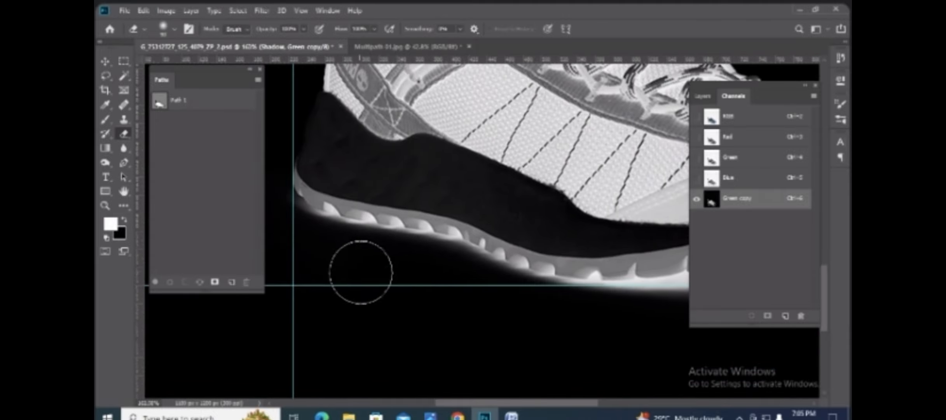
drag(381, 285, 434, 302)
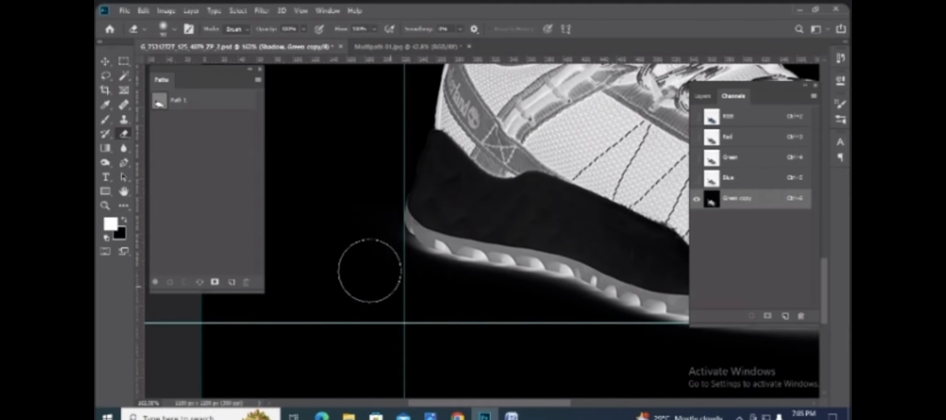
drag(441, 170, 343, 188)
drag(546, 187, 250, 184)
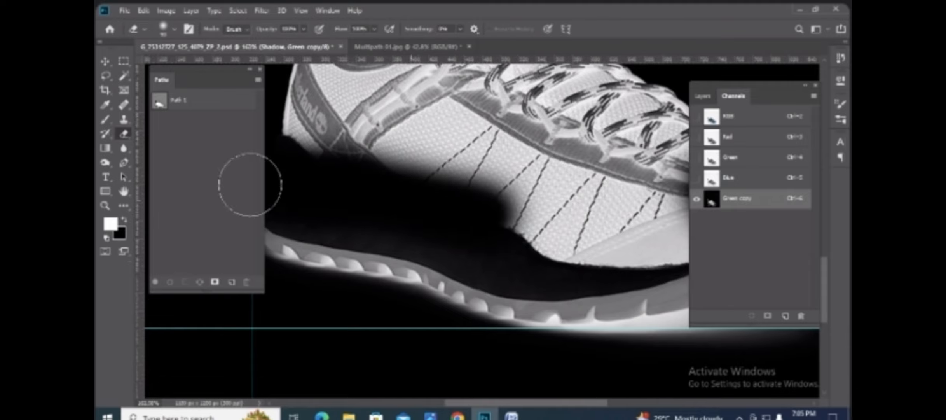
mouse_move(498, 227)
mouse_down()
mouse_move(336, 209)
mouse_move(602, 211)
mouse_move(598, 224)
mouse_move(490, 229)
mouse_up()
drag(460, 224, 298, 172)
drag(456, 179, 595, 220)
drag(458, 306, 631, 238)
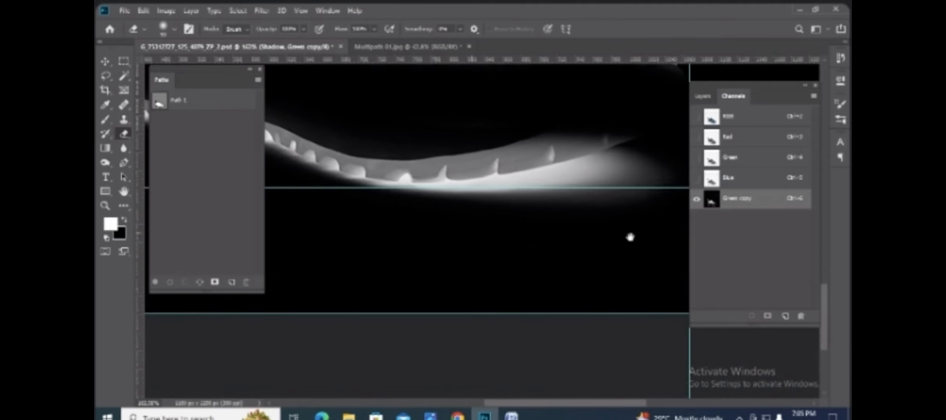
scroll(393, 247, down, 6)
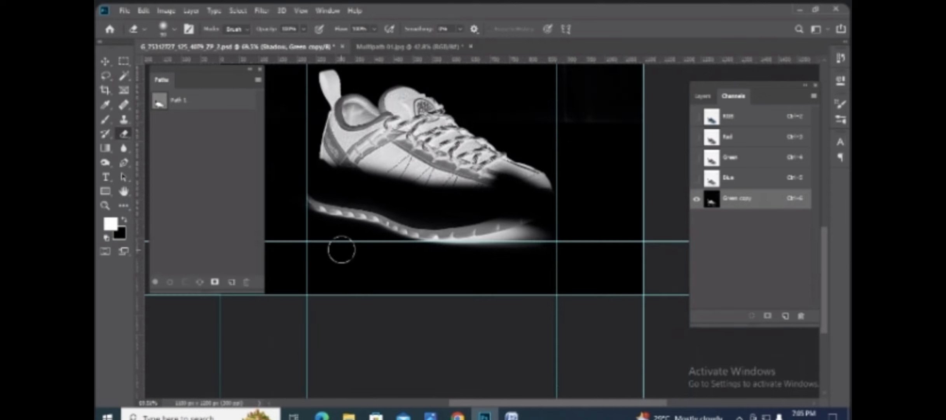
Step: Lasso the outsole and its shadow in the Green copy channel and fill everything outside that outline with black
key(l)
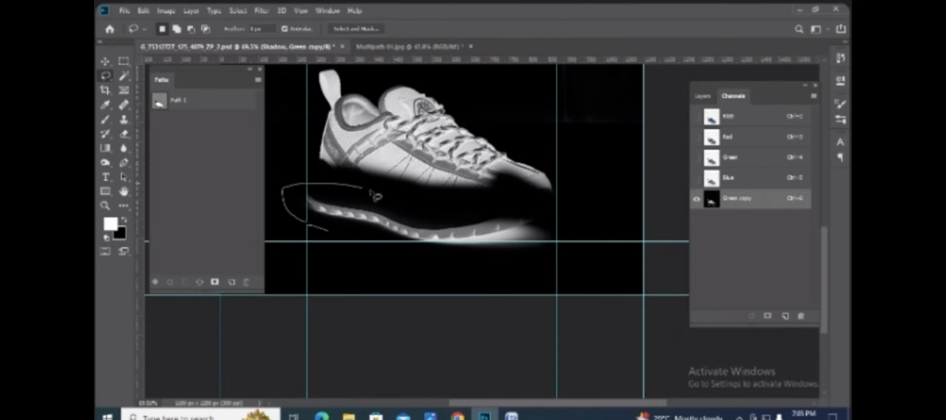
drag(371, 191, 464, 203)
drag(535, 257, 387, 256)
key(ctrl+shift+i)
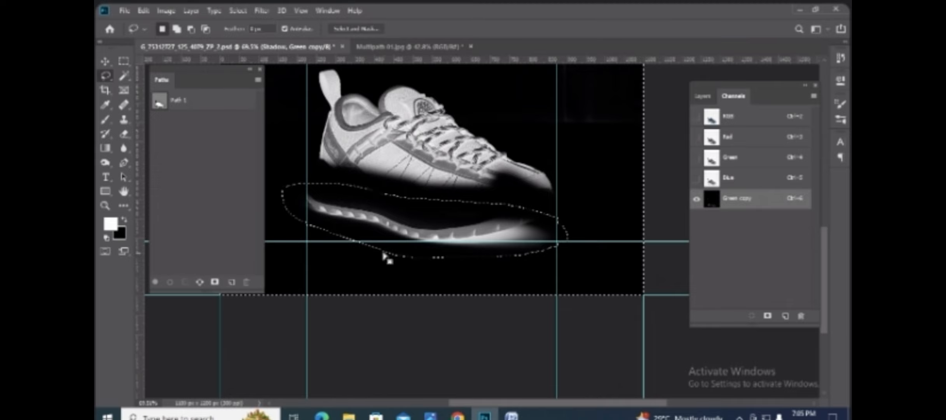
key(ctrl+BackSpace)
key(ctrl+d)
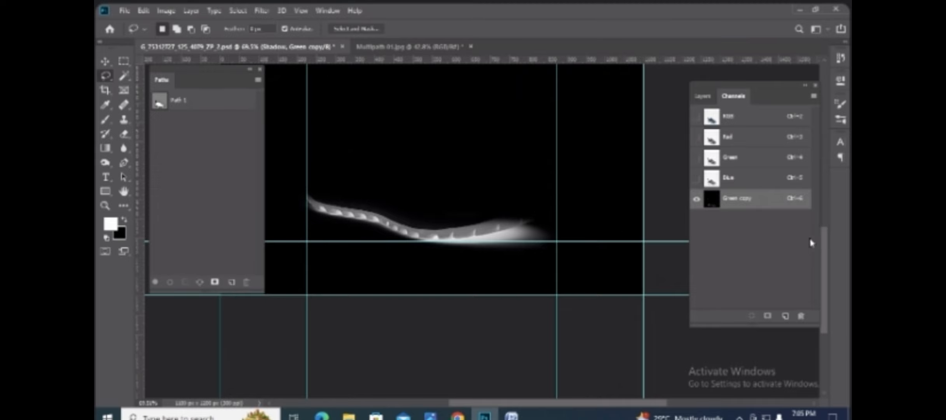
Step: Delete the Green copy channel and add a mask to the Shadow layer from the image's inverted luminosity selection
drag(794, 207, 802, 315)
click(704, 97)
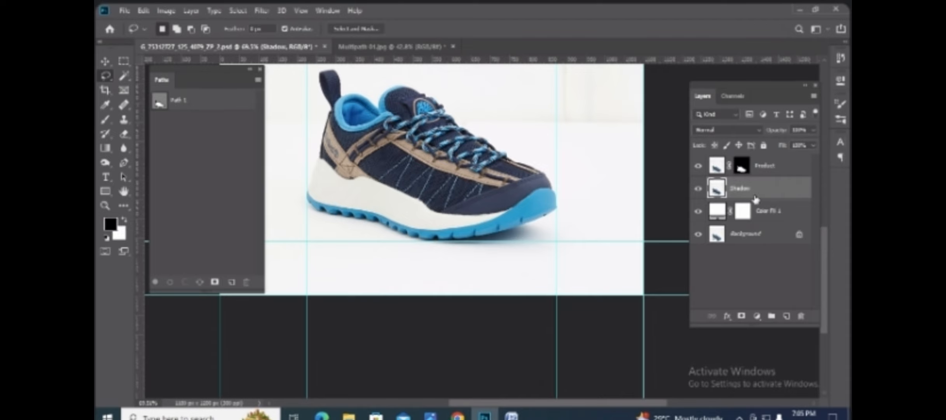
key(ctrl+alt+2)
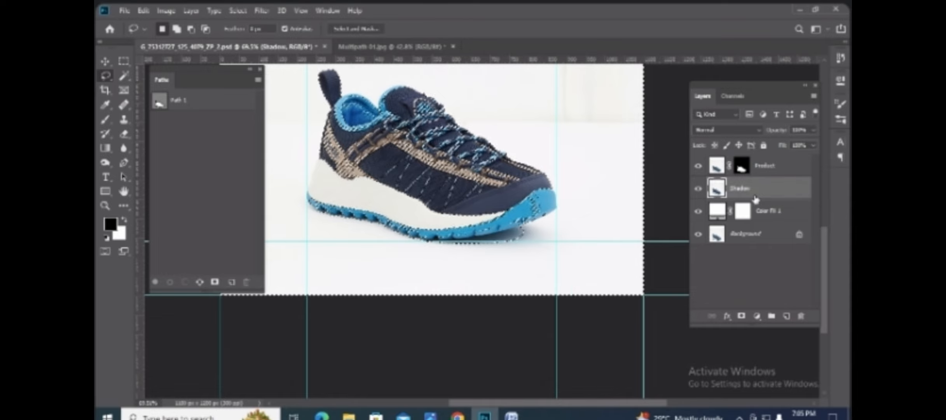
click(743, 317)
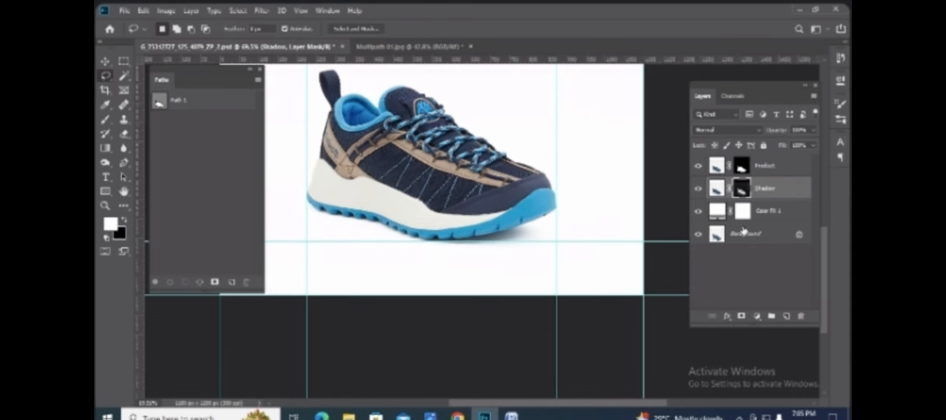
Step: View the Shadow layer's mask on its own and darken it with Curves, moving the black point to input 16, output 0
alt+click(742, 188)
scroll(357, 251, up, 4)
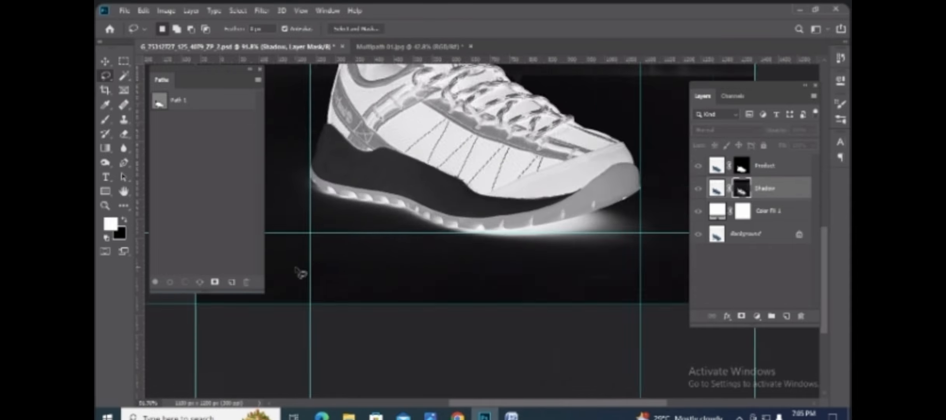
key(ctrl+m)
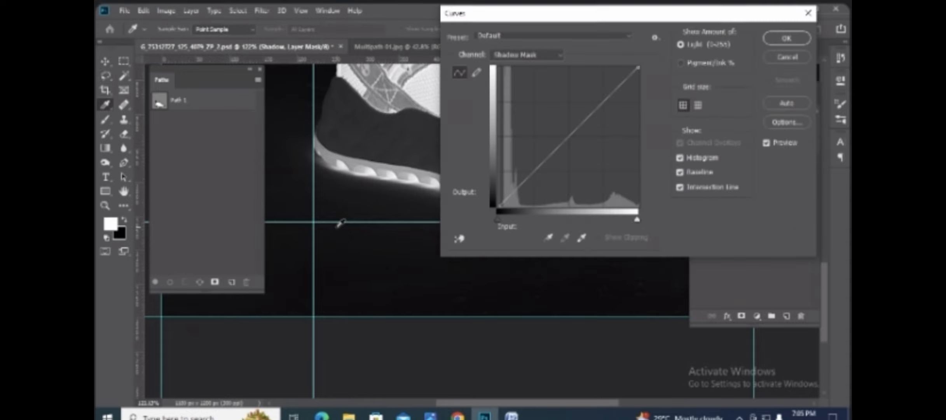
drag(500, 222, 507, 223)
drag(618, 12, 566, 30)
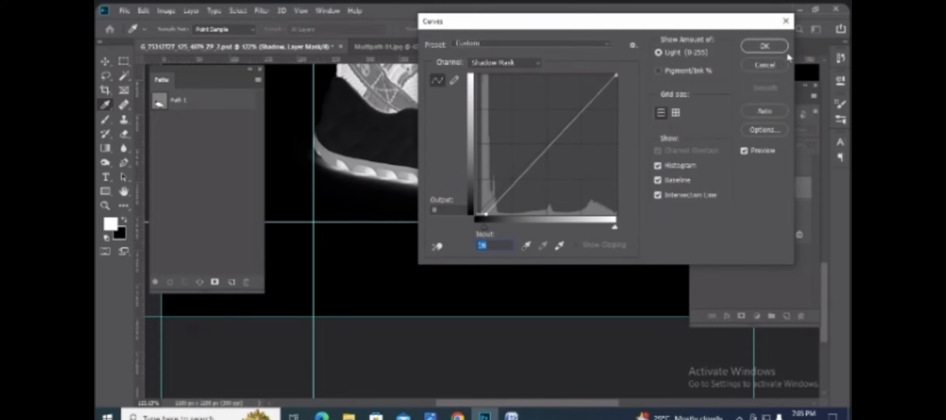
click(770, 44)
Step: Erase a soft band along the midsole and lower upper from toe to heel in the Shadow mask
key(e)
scroll(339, 255, up, 2)
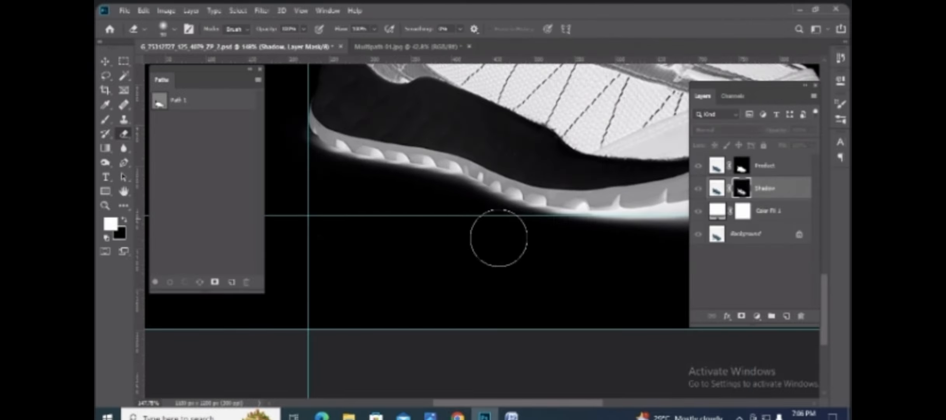
drag(285, 168, 353, 245)
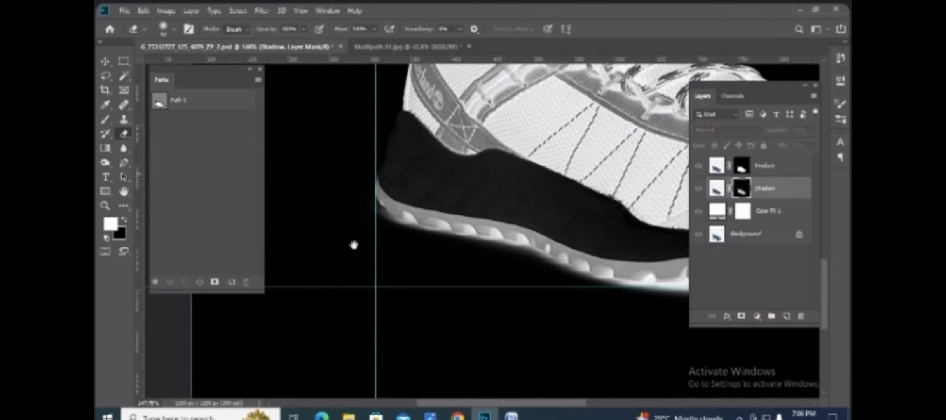
mouse_move(474, 156)
mouse_down()
mouse_move(302, 133)
mouse_move(541, 175)
mouse_up()
drag(451, 166, 221, 143)
drag(344, 147, 574, 169)
drag(441, 149, 218, 100)
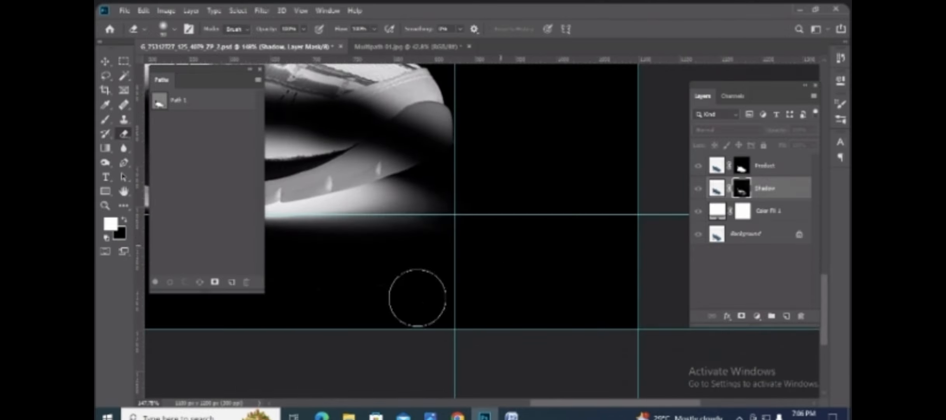
drag(362, 286, 472, 277)
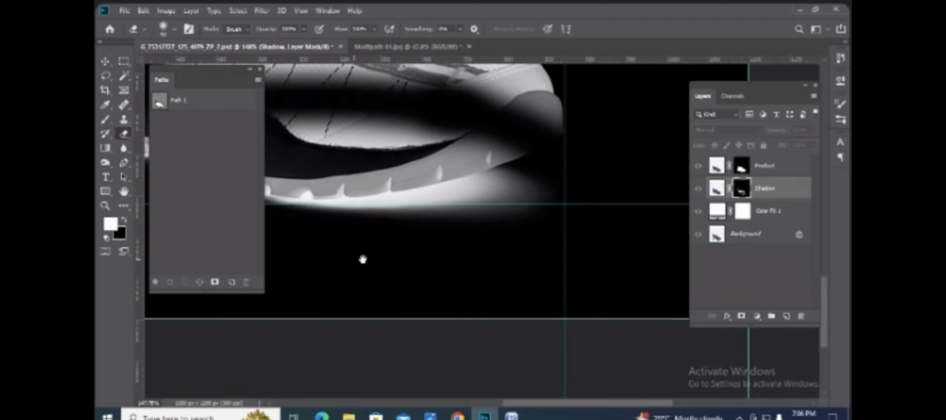
drag(363, 260, 546, 273)
drag(345, 217, 488, 253)
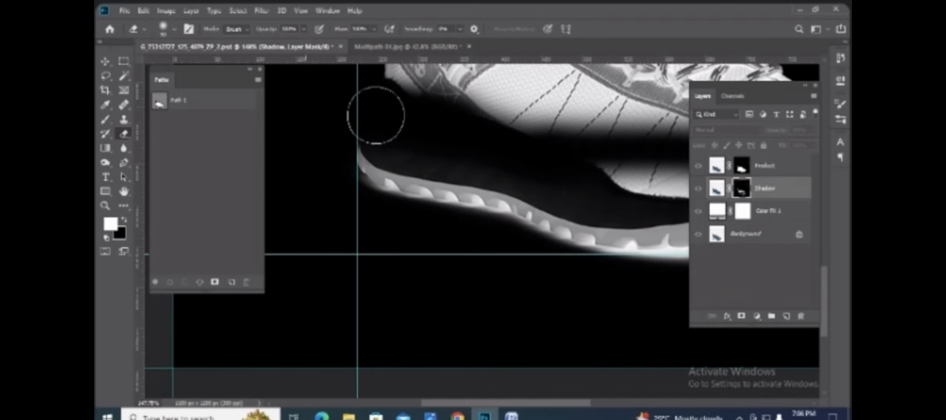
drag(376, 114, 422, 129)
Step: Start a Pen path in the Shadow mask below the heel tread and curve it up around the back of the heel
scroll(420, 130, down, 5)
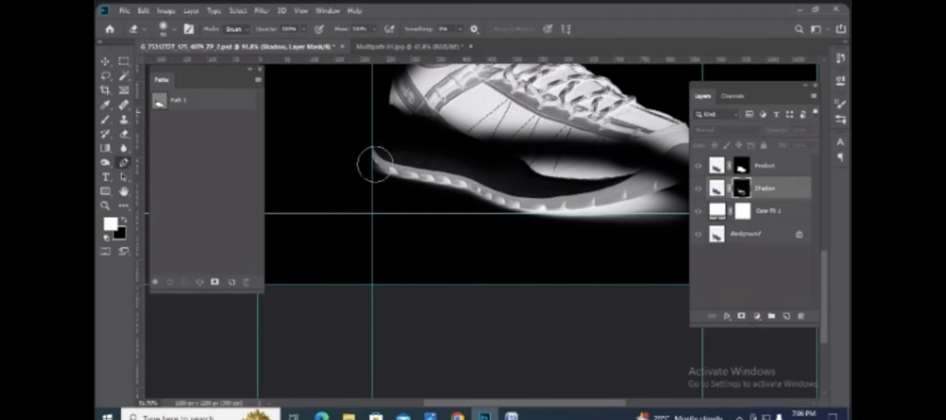
key(p)
scroll(437, 205, up, 6)
drag(489, 177, 507, 249)
scroll(390, 158, down, 3)
drag(446, 240, 401, 218)
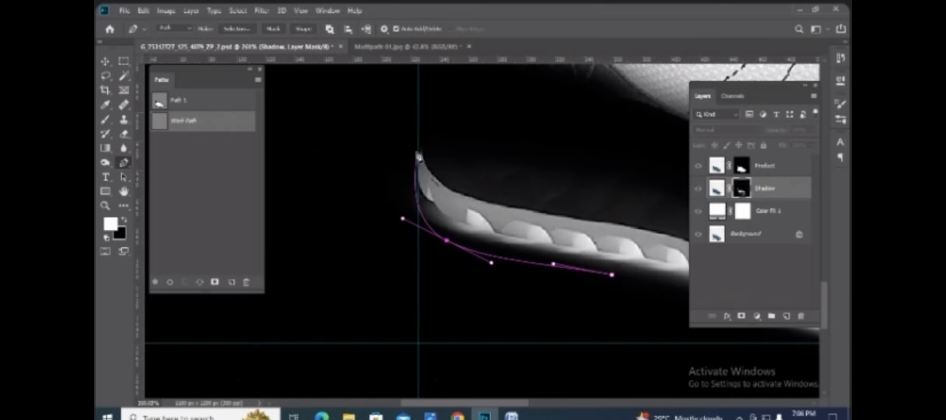
drag(418, 141, 462, 123)
Step: Continue the path along the midsole, around the toe shadow and back beneath the outsole, closing it at the starting point
scroll(472, 131, down, 3)
drag(533, 162, 301, 159)
drag(430, 176, 474, 187)
drag(571, 207, 391, 189)
drag(478, 179, 613, 245)
drag(507, 266, 439, 266)
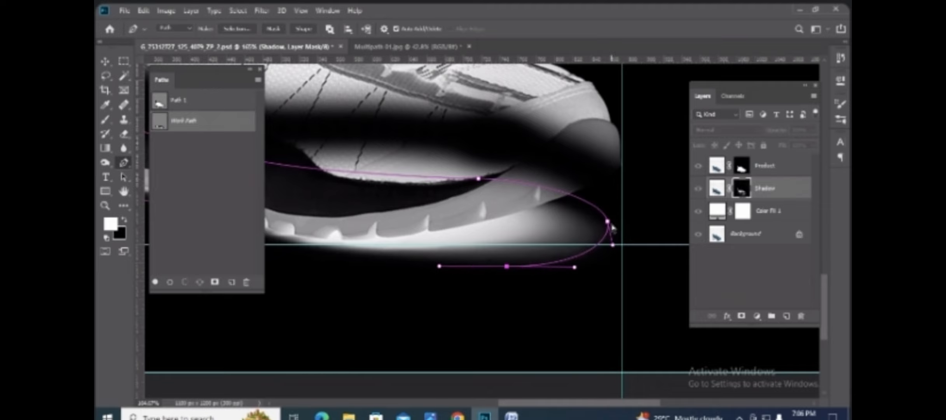
drag(608, 222, 584, 237)
drag(376, 262, 548, 269)
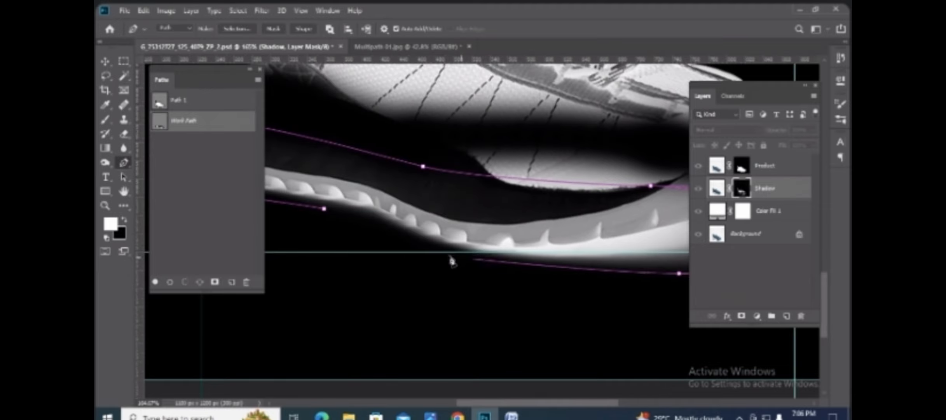
drag(469, 252, 438, 252)
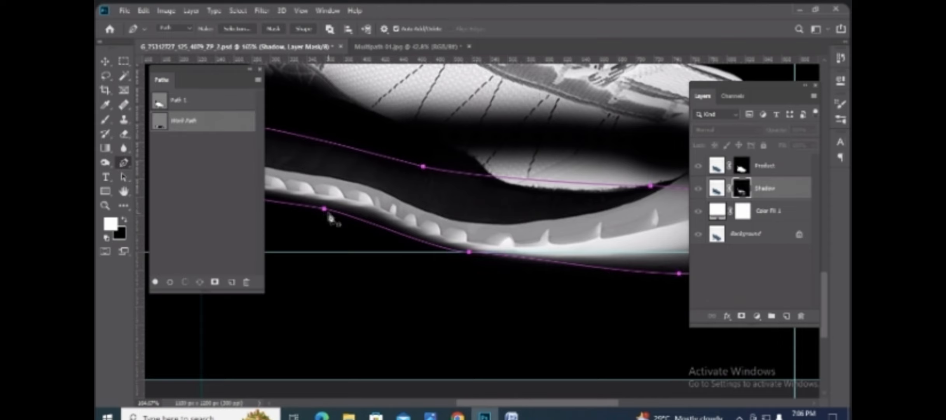
Step: Convert the path to a selection, feather it by 20 pixels, and clear the Shadow mask outside it to black
key(ctrl+Return)
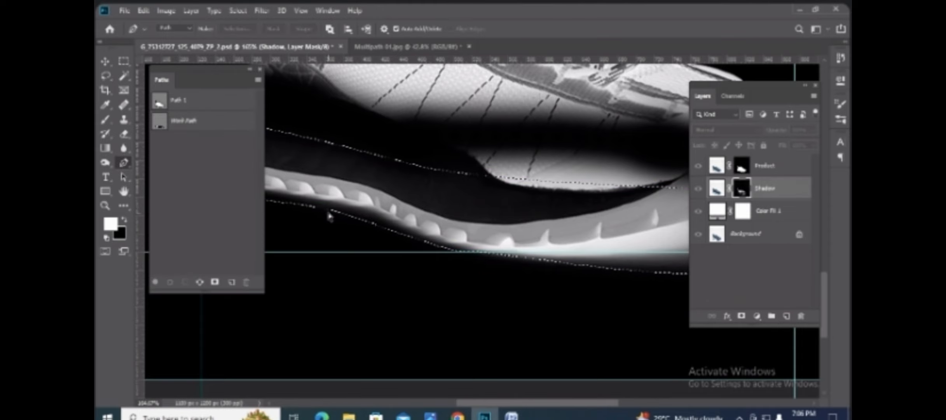
key(shift+F6)
text(10)
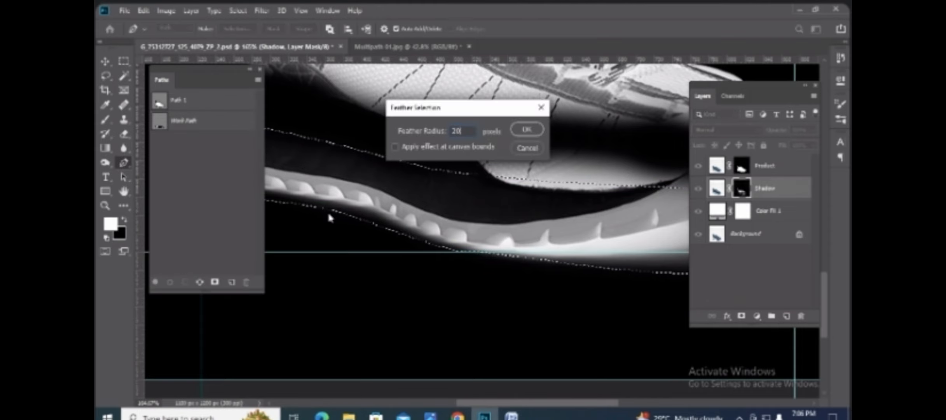
key(Return)
key(ctrl+shift+i)
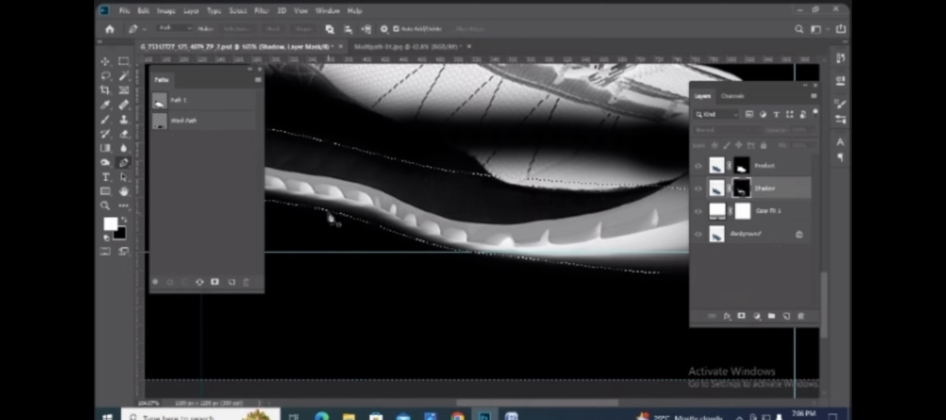
key(Delete)
scroll(367, 247, down, 5)
scroll(420, 252, down, 2)
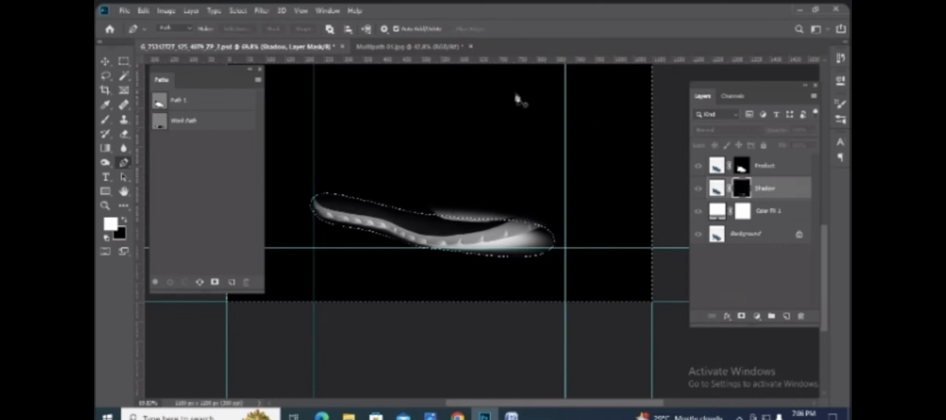
scroll(443, 310, up, 3)
key(ctrl+d)
scroll(526, 183, down, 2)
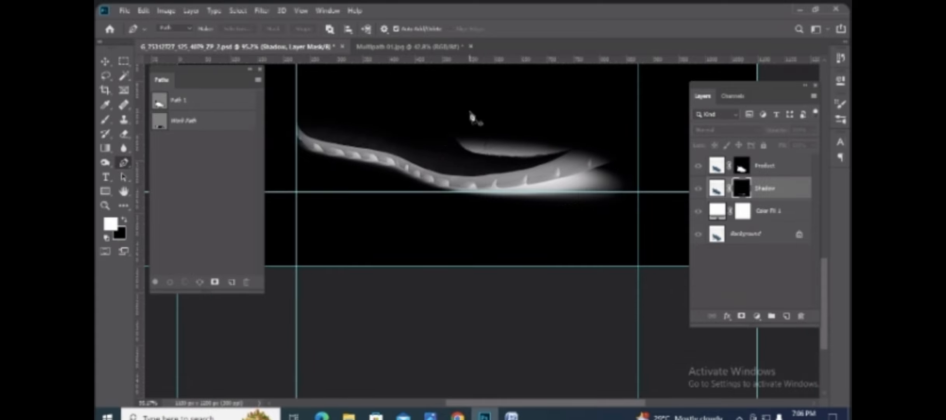
Step: Touch up the leftover grey areas above the outsole in the Shadow mask with the Eraser and return to the image view
key(e)
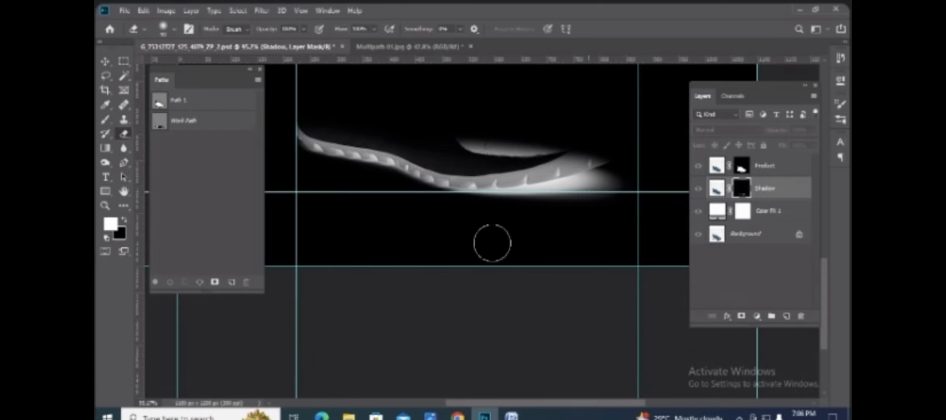
drag(316, 187, 468, 242)
drag(577, 160, 291, 138)
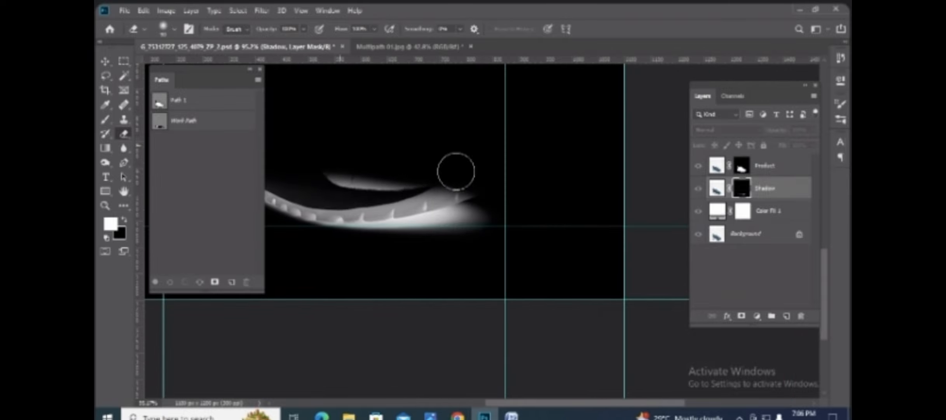
alt+click(744, 194)
Step: Compare the close-up of the outsole with the Shadow layer hidden and shown
scroll(451, 236, up, 2)
drag(375, 239, 553, 279)
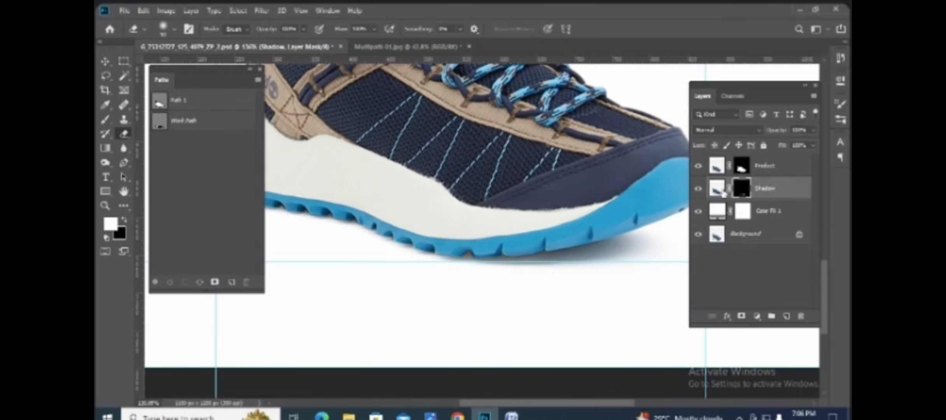
click(700, 190)
click(699, 189)
click(700, 190)
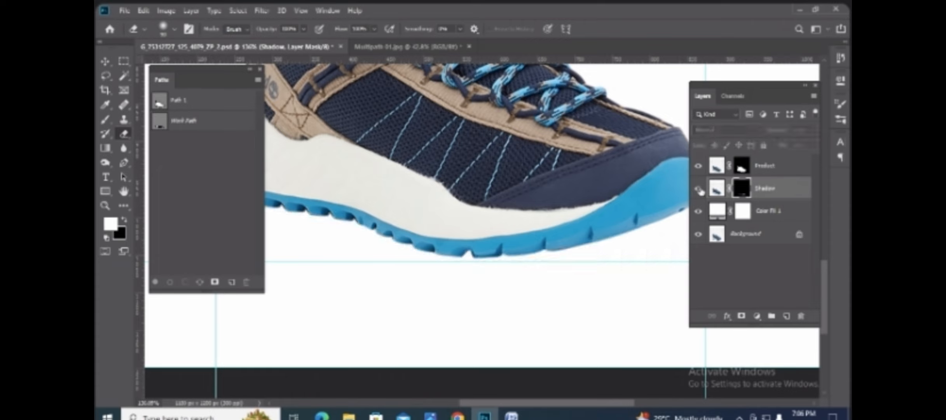
click(700, 190)
click(699, 190)
click(699, 189)
Step: Inspect the whole shoe and its outsole, toggling the Shadow layer's visibility to check the natural shadow on white
scroll(462, 275, down, 1)
scroll(465, 280, down, 3)
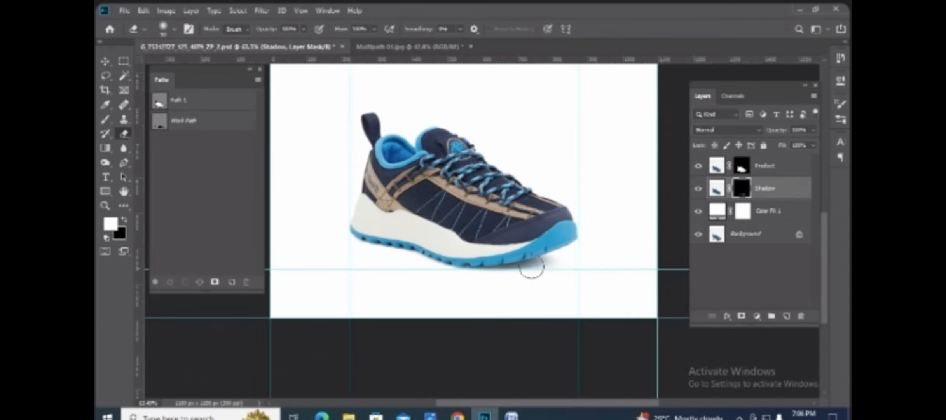
click(700, 189)
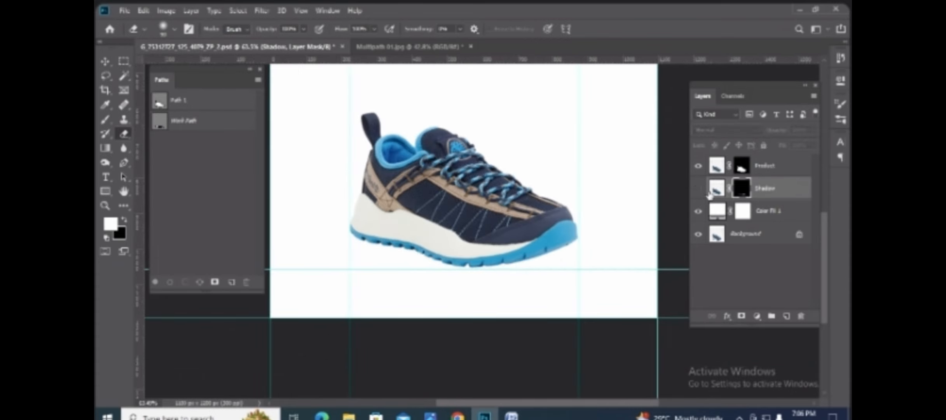
click(700, 189)
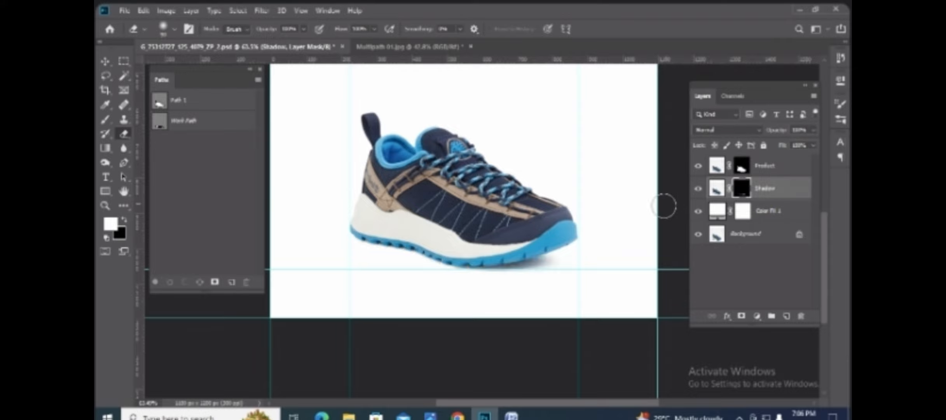
scroll(518, 277, up, 4)
scroll(518, 277, up, 2)
scroll(518, 277, down, 3)
drag(394, 273, 583, 260)
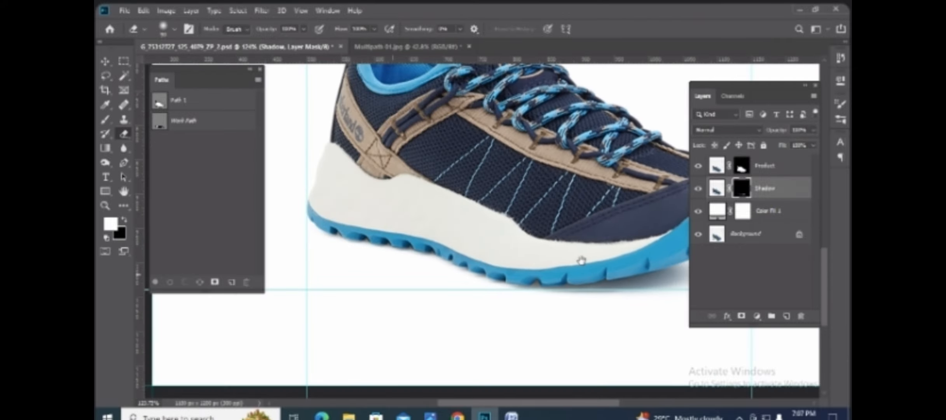
scroll(401, 268, down, 2)
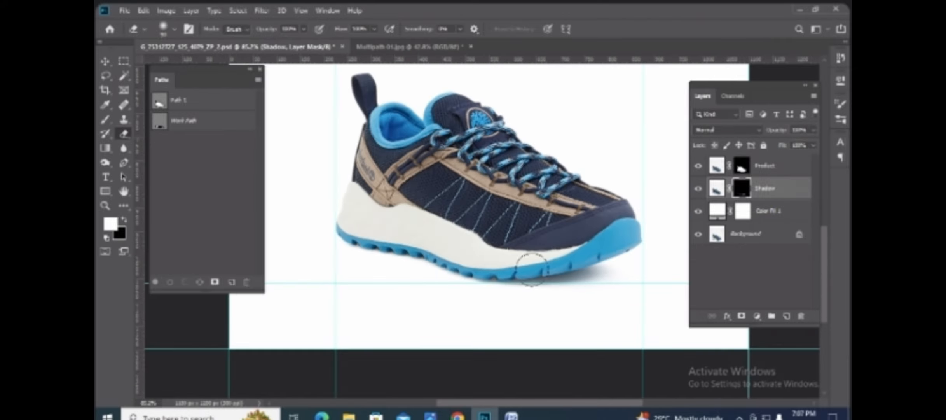
click(699, 190)
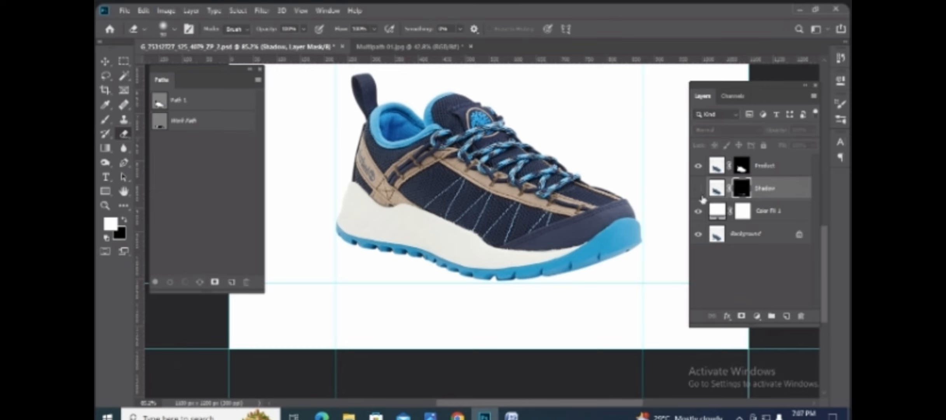
click(698, 189)
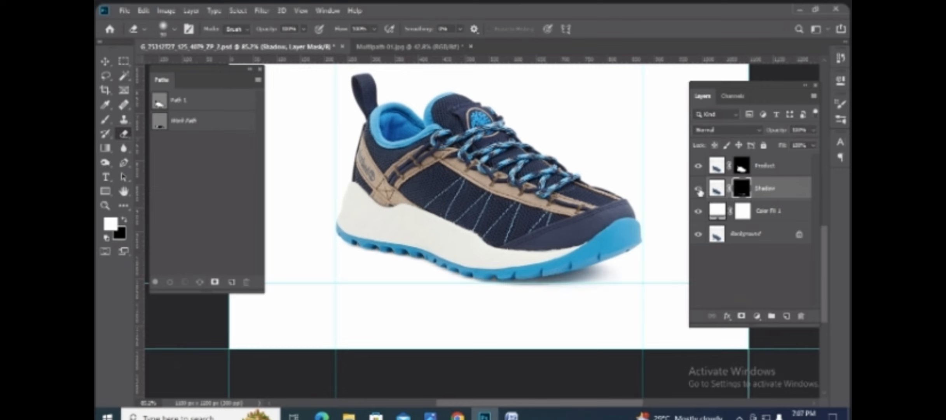